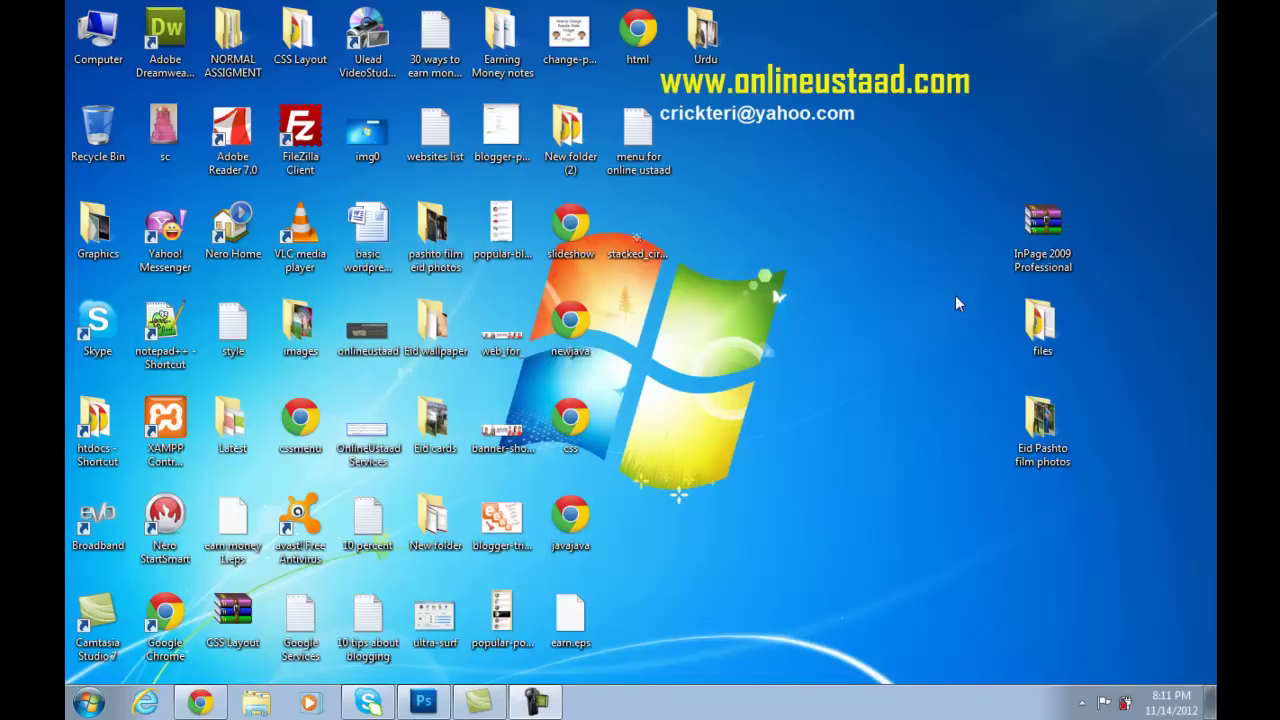
# Bring the Photoshop CS5 window forward from the Windows 7 taskbar.
pyautogui.click(424, 701)
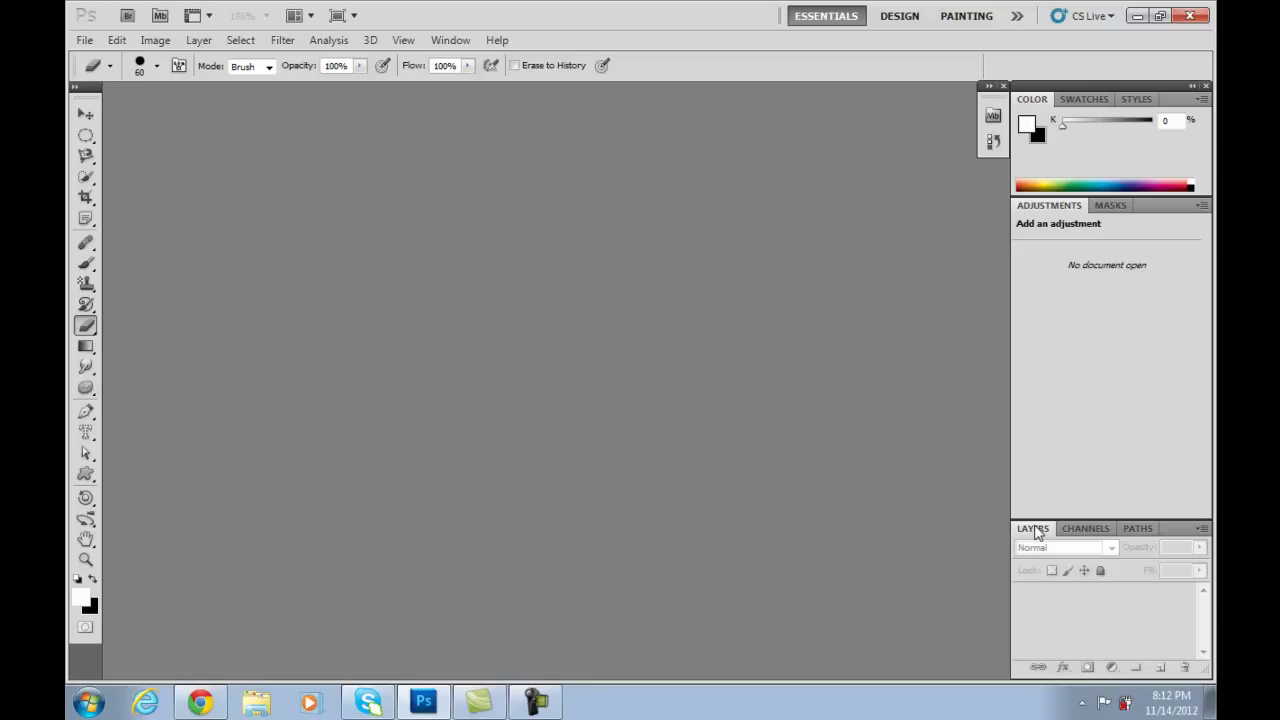
# Open the New document dialog from the File menu and select its 72 resolution value.
pyautogui.click(198, 40)
pyautogui.click(370, 40)
pyautogui.click(85, 41)
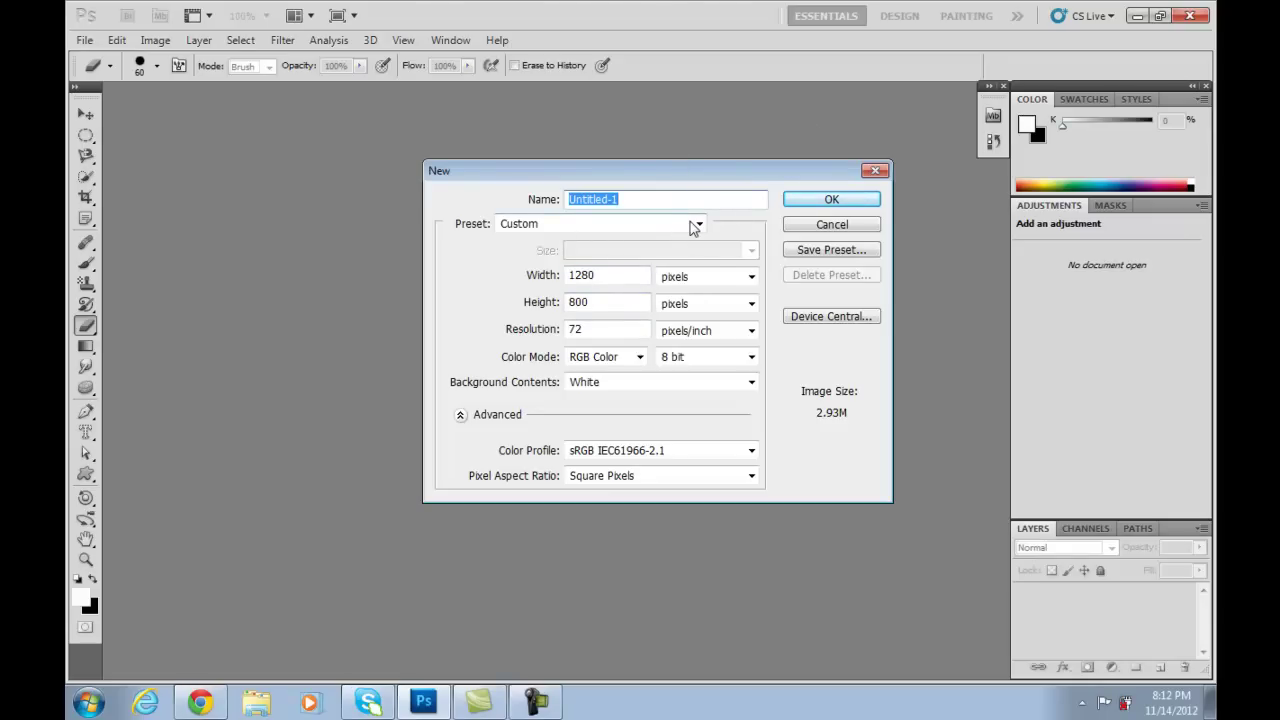
pyautogui.click(603, 329)
pyautogui.moveTo(603, 333); pyautogui.dragTo(558, 322)
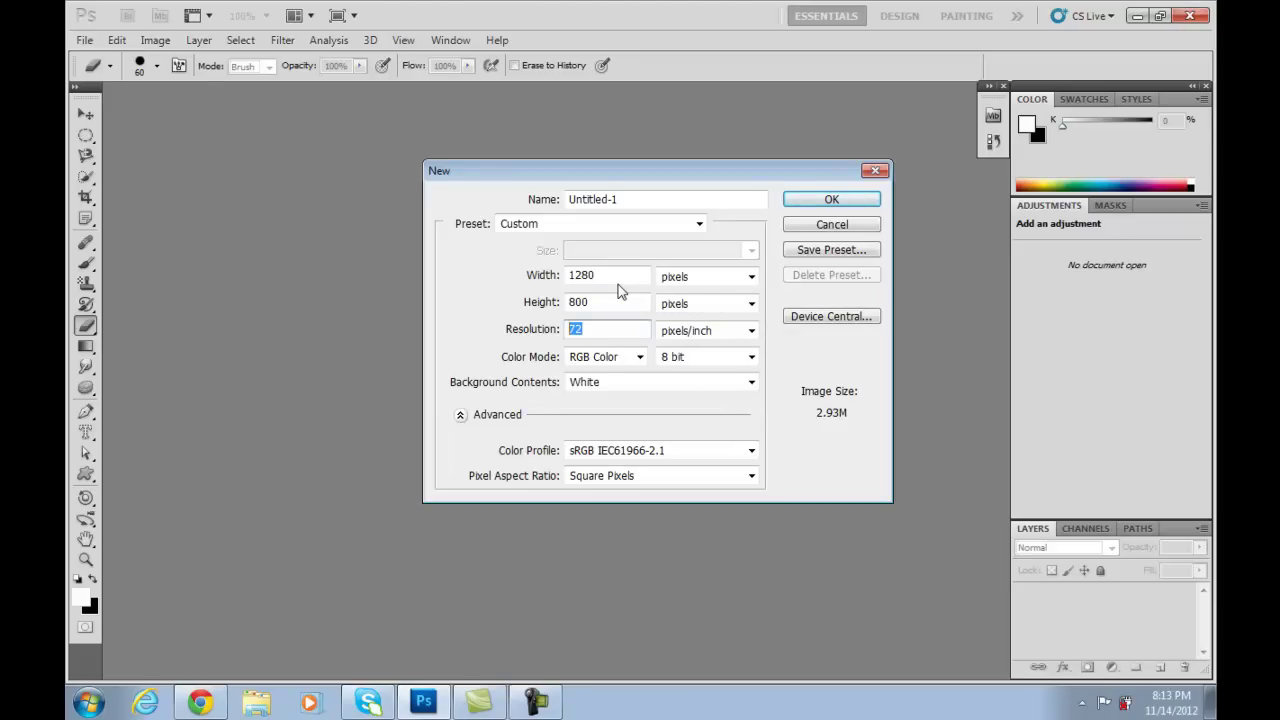
# Create a 1024 × 768 pixel, 72 ppi document from the Web preset.
pyautogui.click(698, 223)
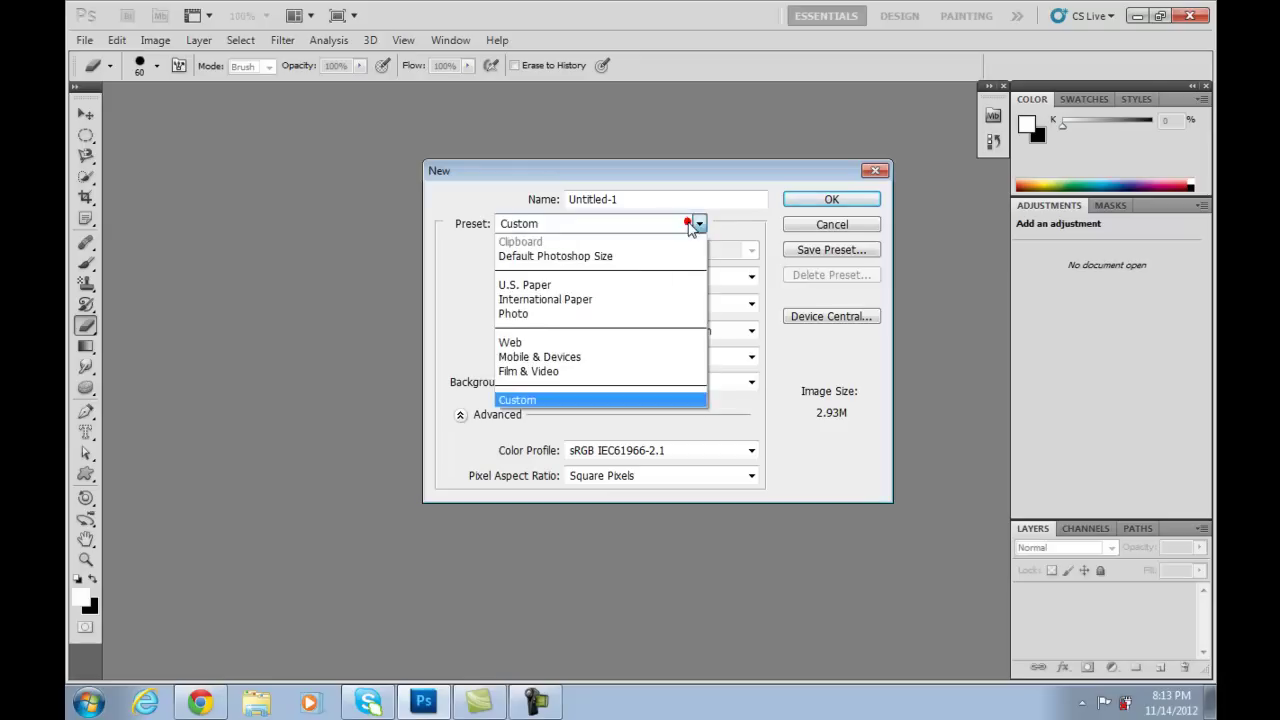
pyautogui.click(591, 343)
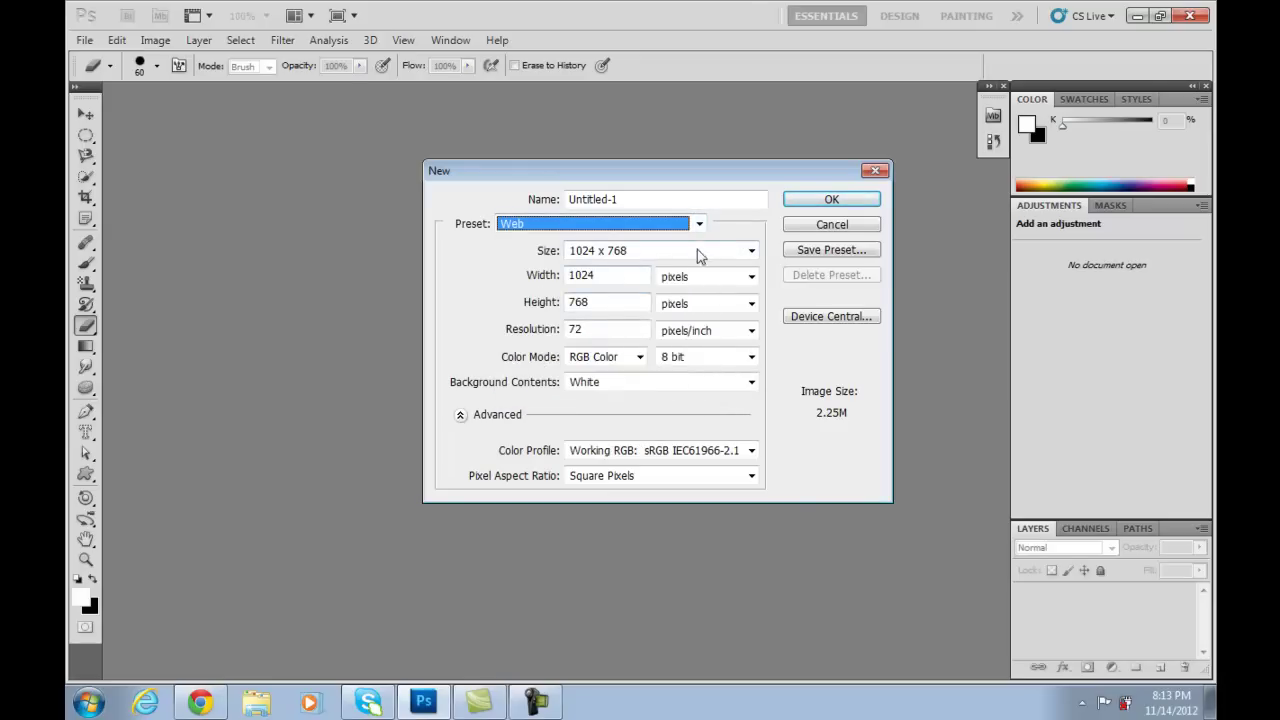
pyautogui.click(699, 250)
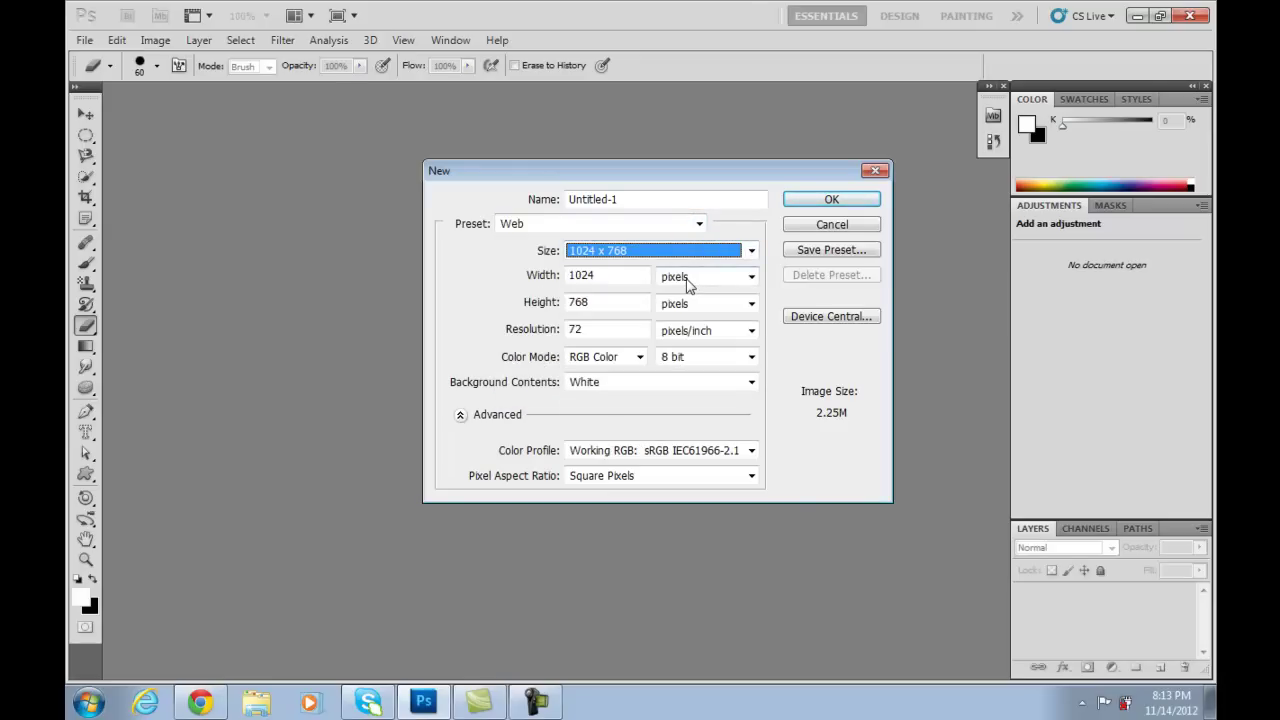
pyautogui.click(687, 280)
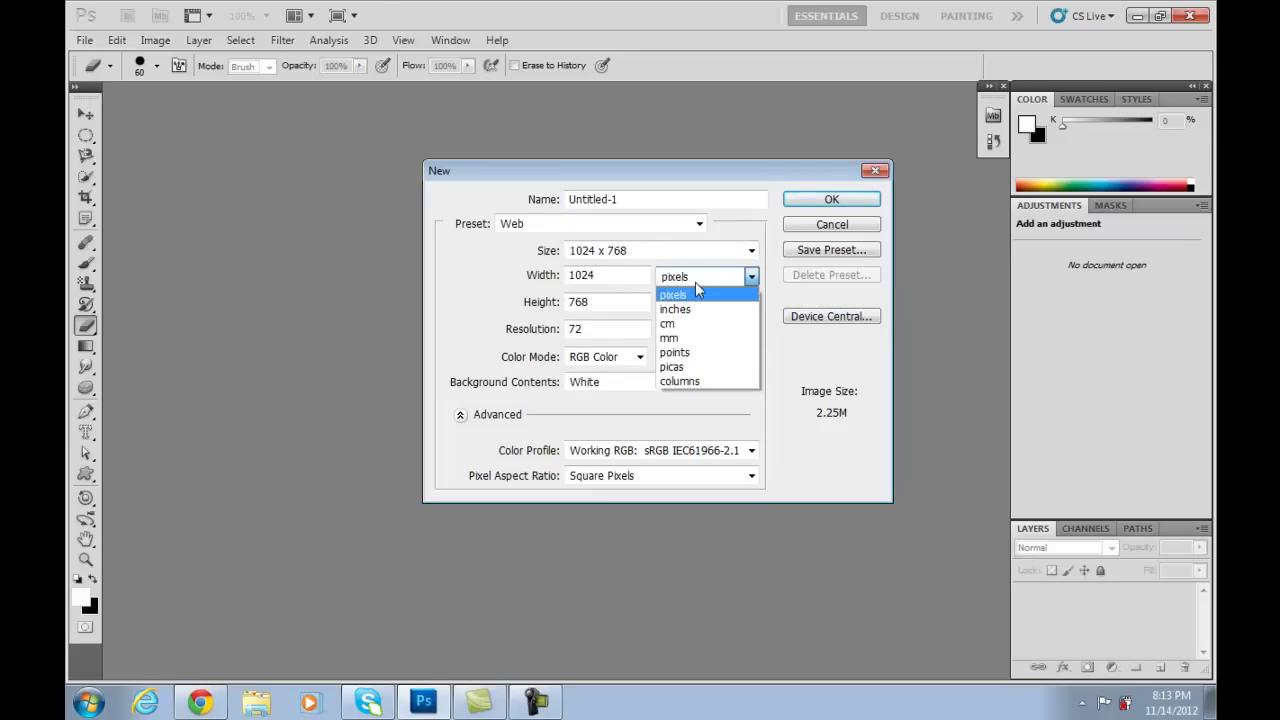
pyautogui.click(695, 283)
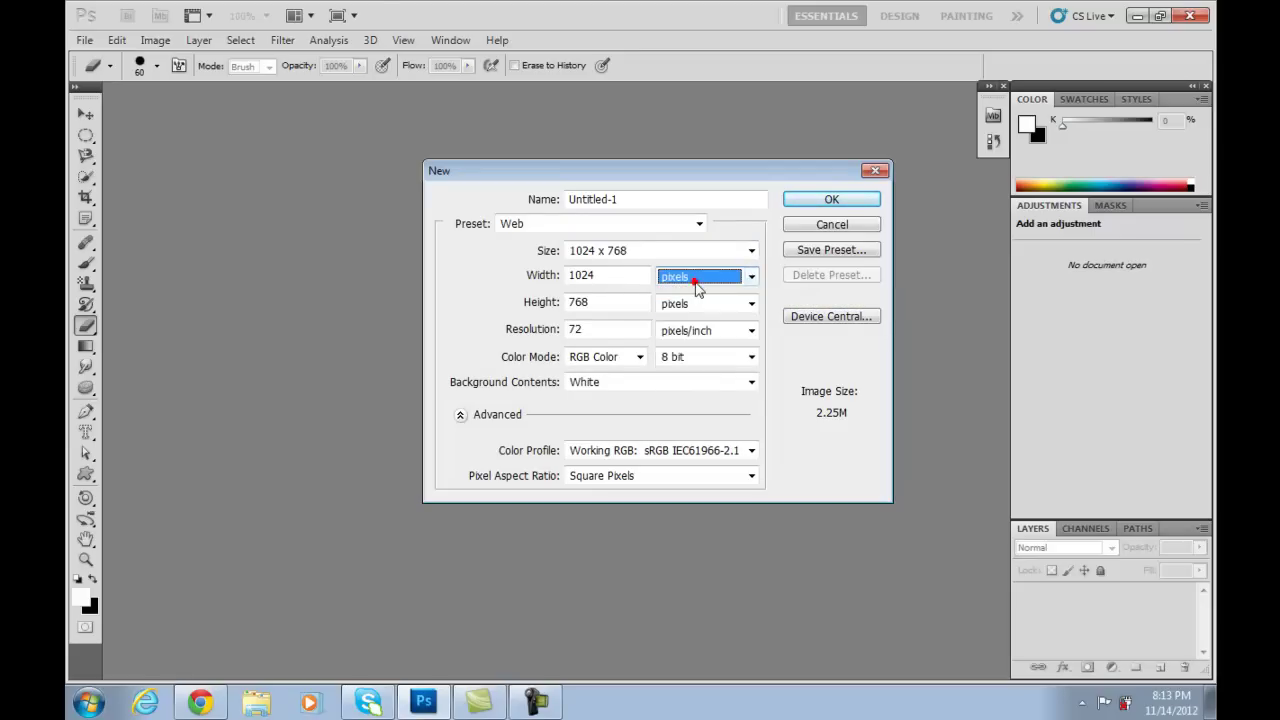
pyautogui.click(598, 328)
pyautogui.moveTo(582, 329); pyautogui.dragTo(566, 330)
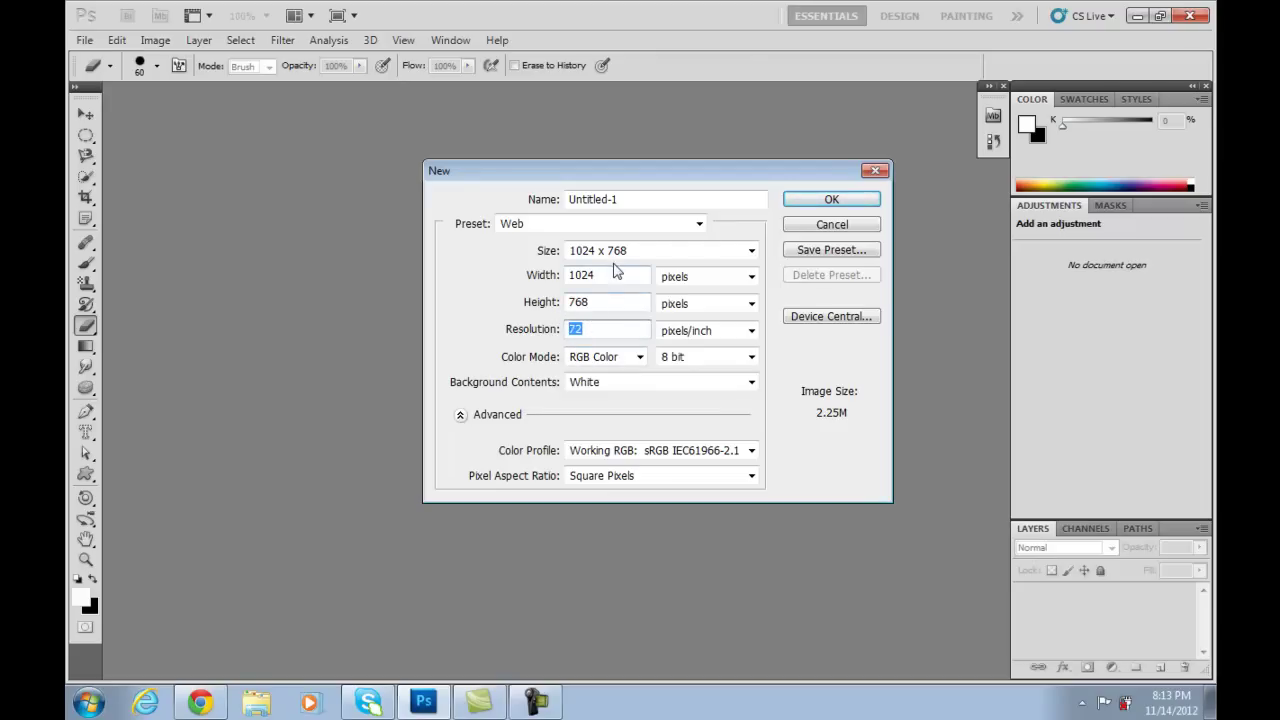
pyautogui.click(589, 328)
pyautogui.doubleClick(590, 329)
pyautogui.doubleClick(590, 328)
pyautogui.click(831, 201)
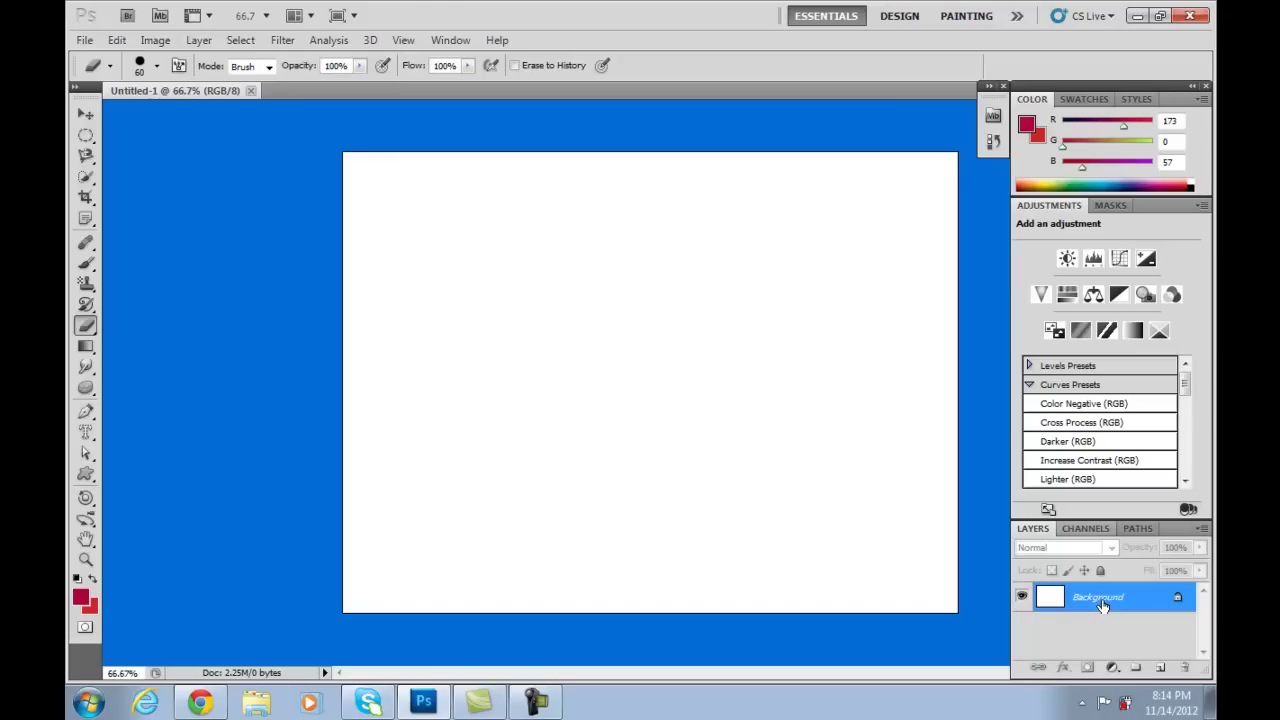
# Open the New Layer dialog for the Background layer and select the name Layer 0.
pyautogui.doubleClick(1100, 600)
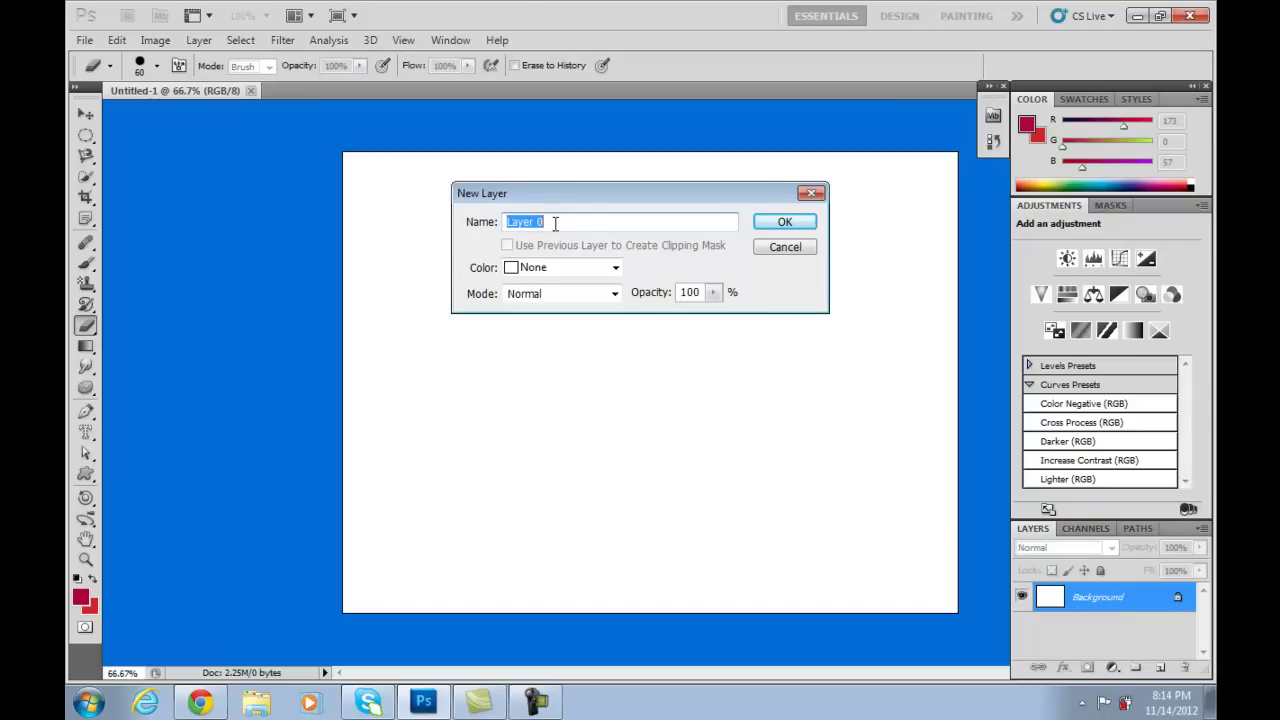
pyautogui.moveTo(551, 224); pyautogui.dragTo(509, 226)
# Convert Background into Layer 0 and fill it with crimson (R 173, G 0, B 57).
pyautogui.click(785, 222)
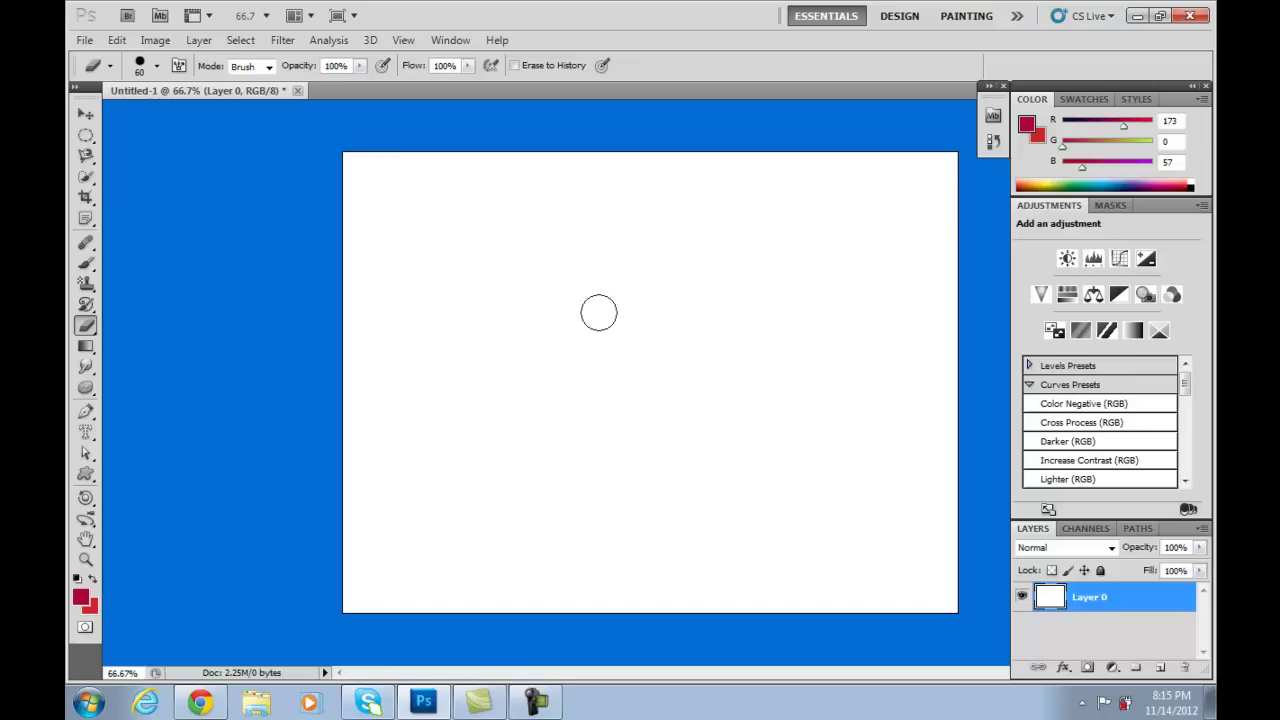
pyautogui.hotkey('alt', 'BackSpace')
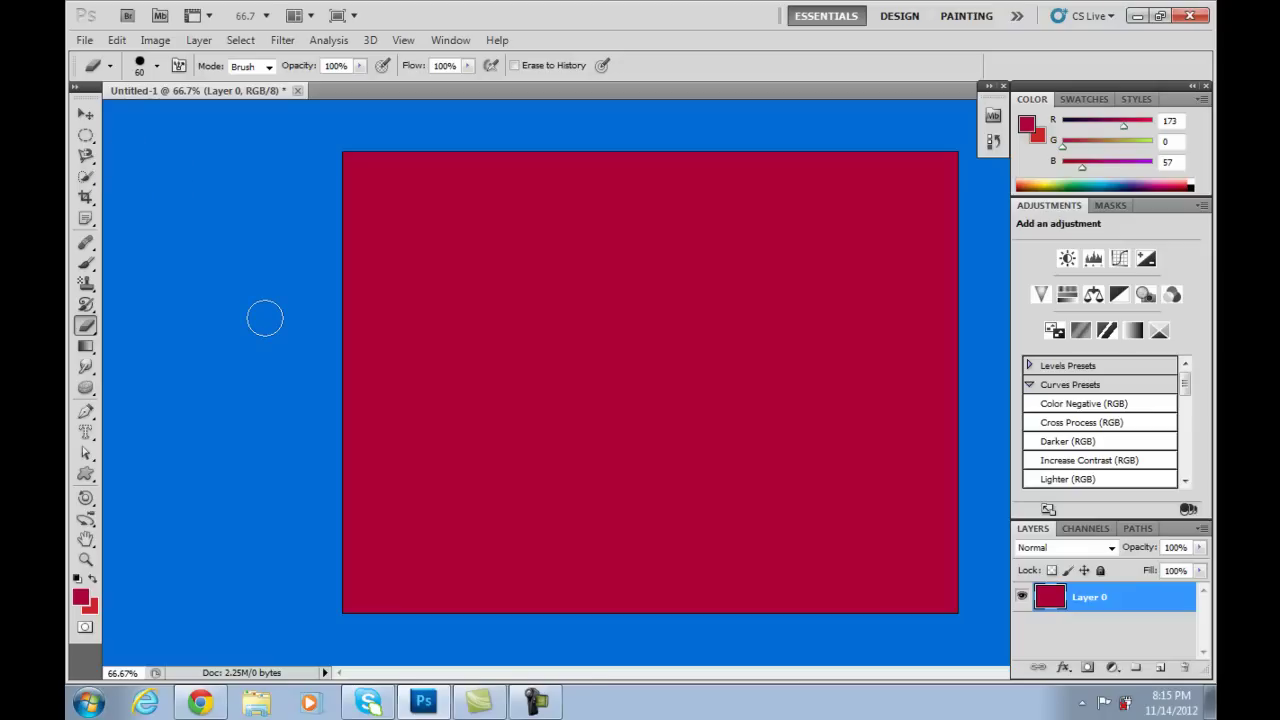
pyautogui.click(86, 134)
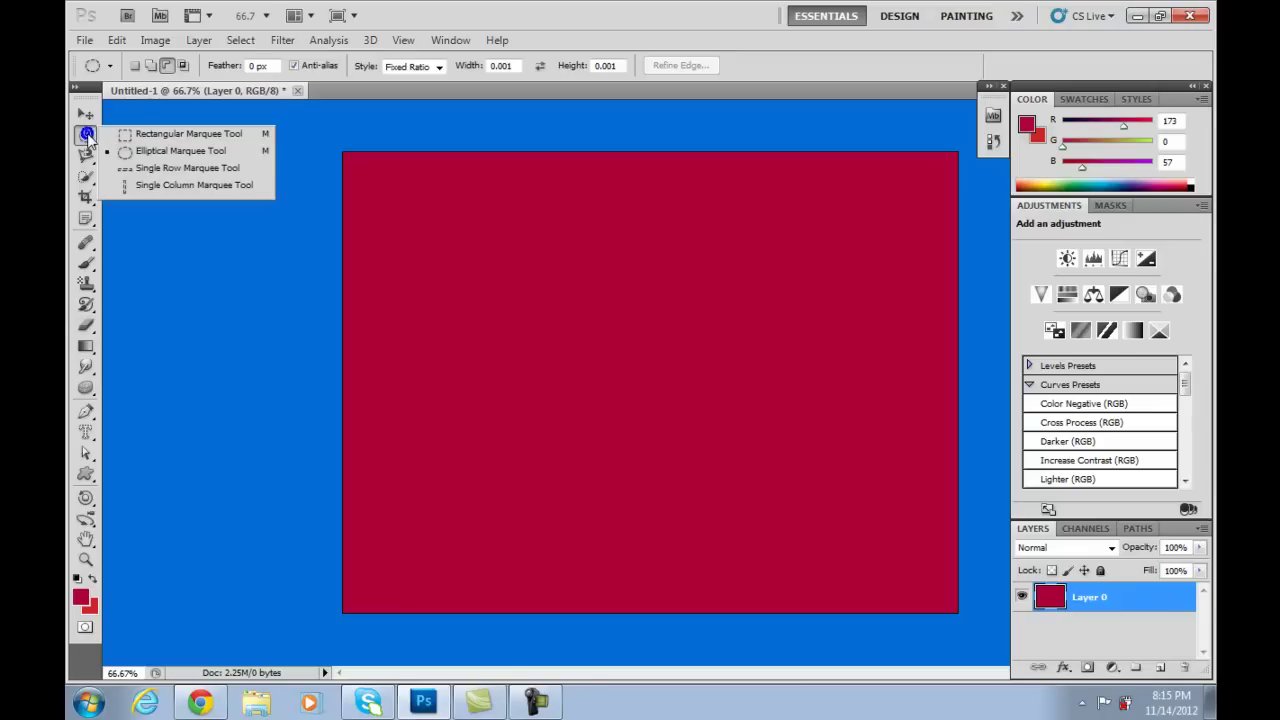
# Draw a circular Elliptical Marquee selection on the left of the canvas.
pyautogui.click(150, 151)
pyautogui.moveTo(417, 234); pyautogui.dragTo(452, 269)
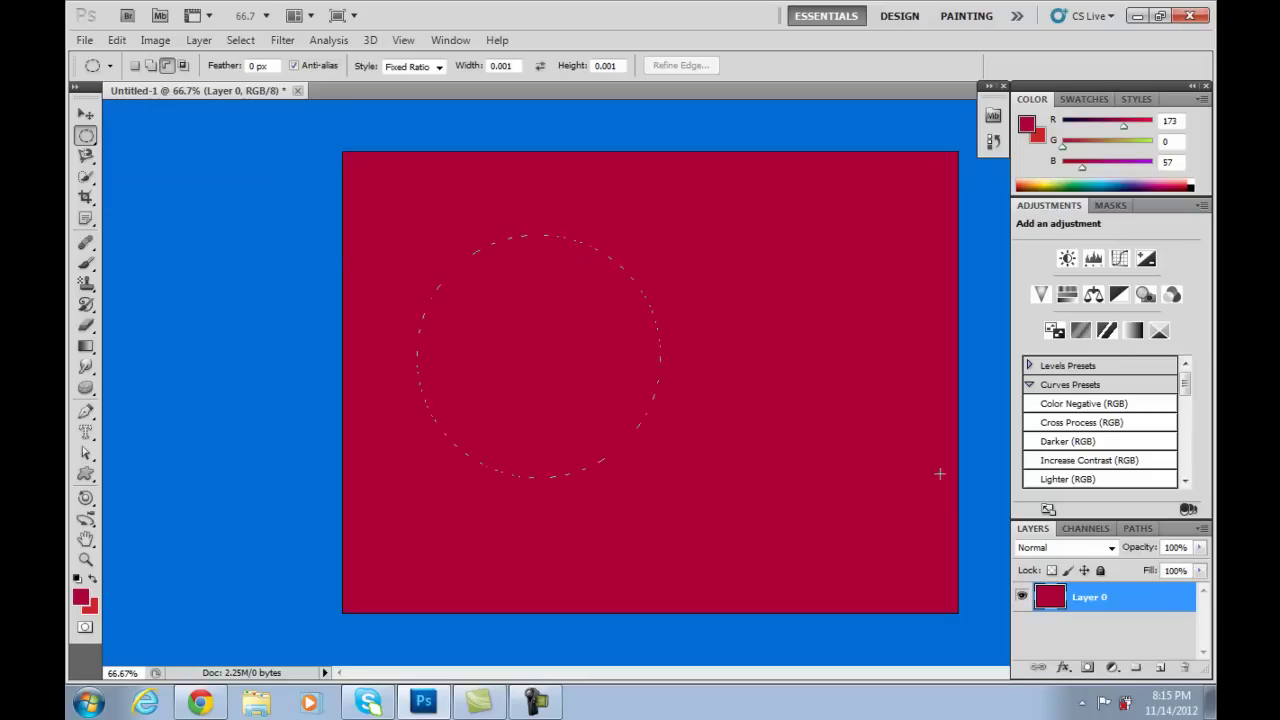
pyautogui.hotkey('ctrl', 'z')
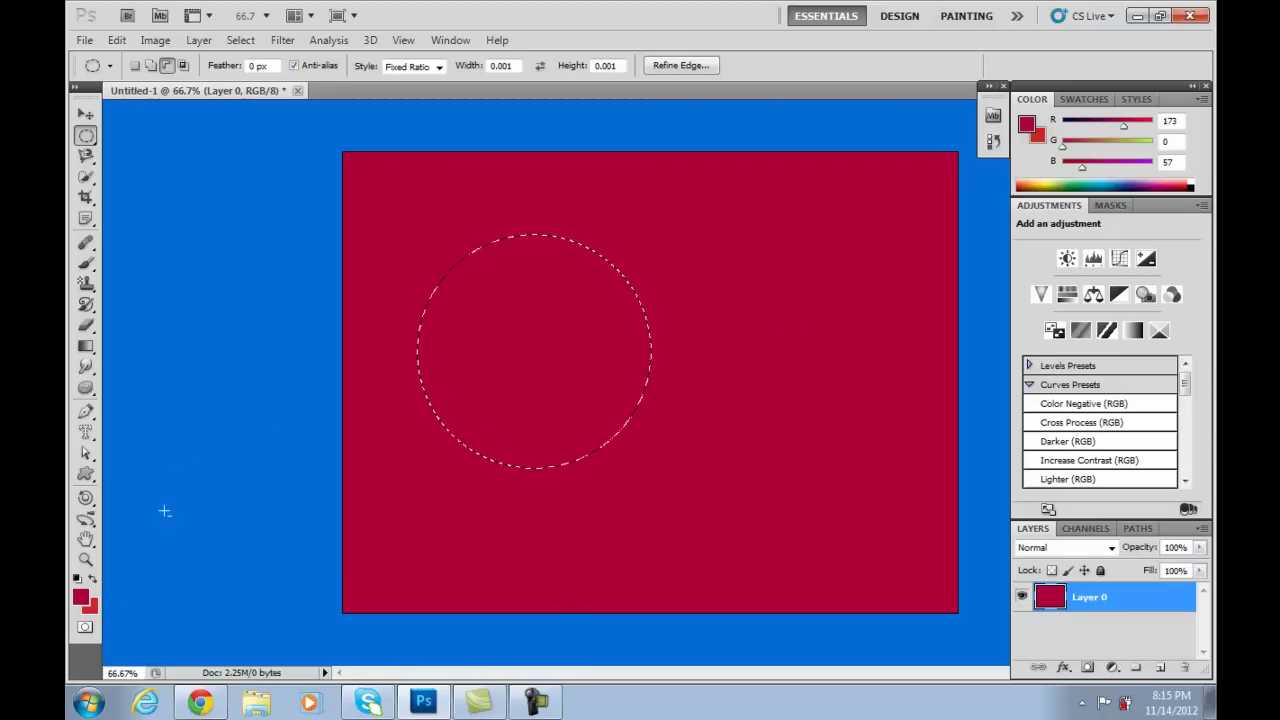
# Set the foreground colour to pure green 00ff00 and fill the circle with it.
pyautogui.click(81, 597)
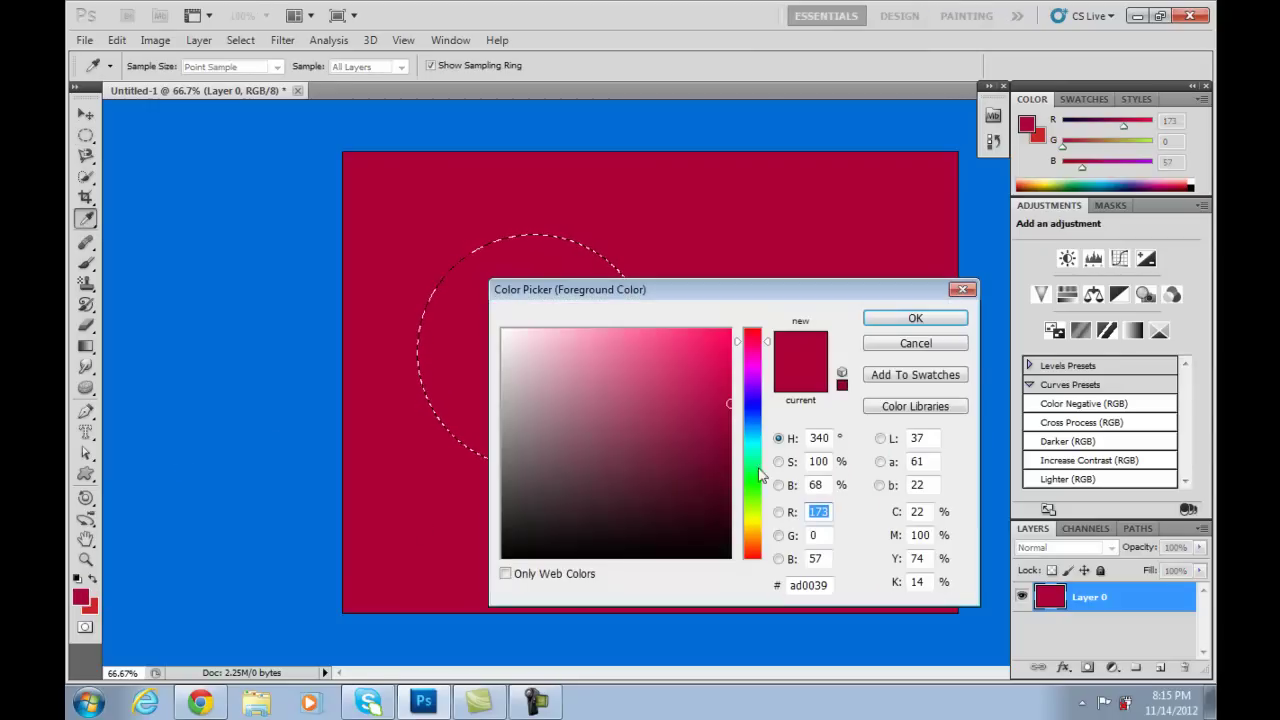
pyautogui.click(752, 481)
pyautogui.click(704, 387)
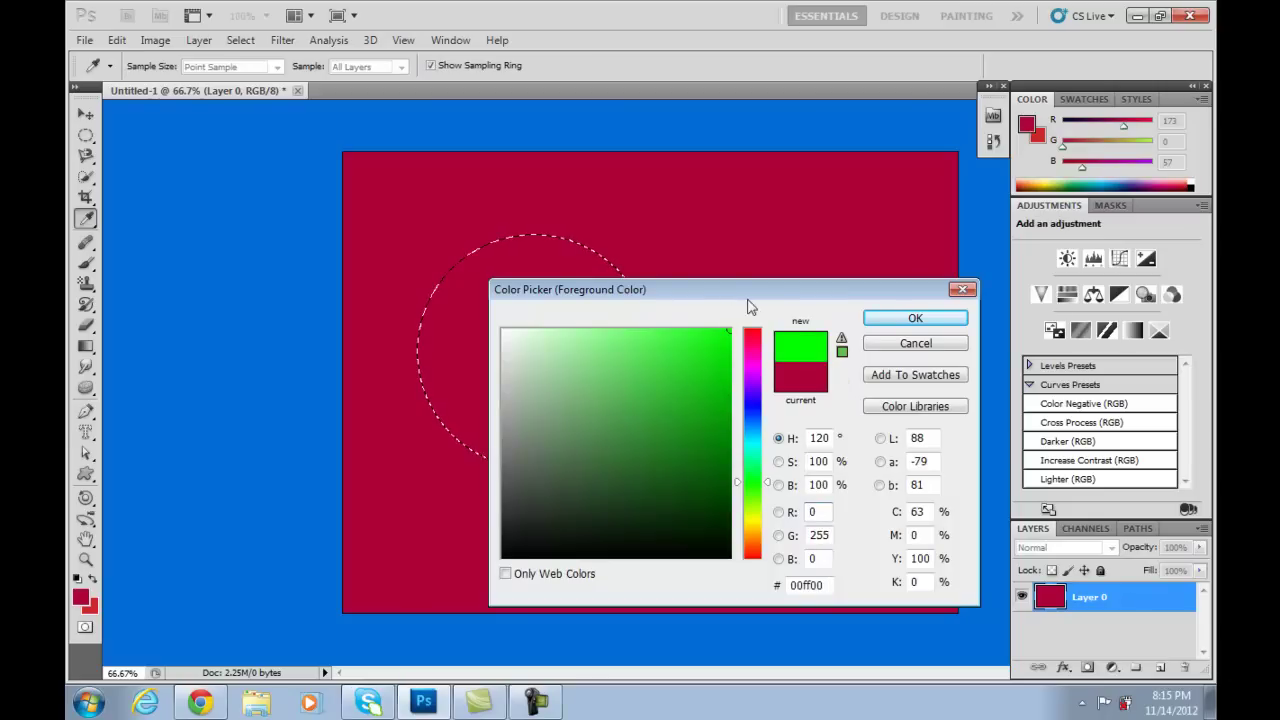
pyautogui.click(912, 319)
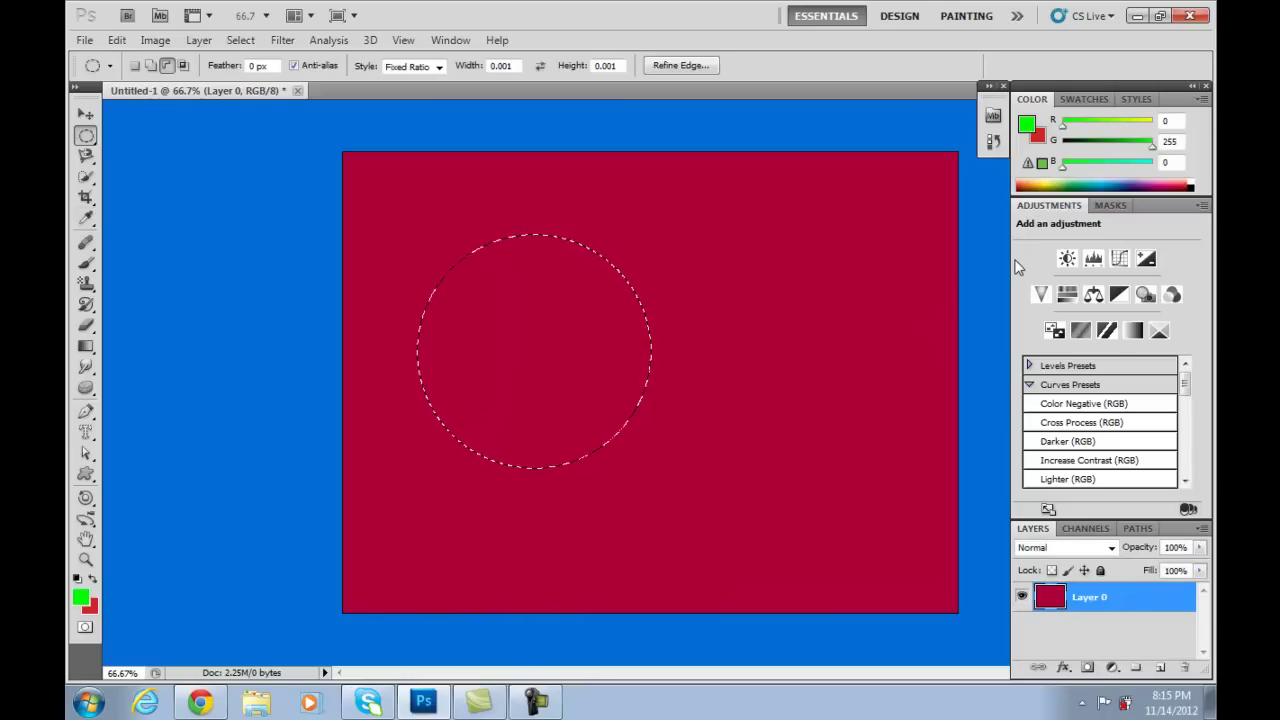
pyautogui.hotkey('alt', 'BackSpace')
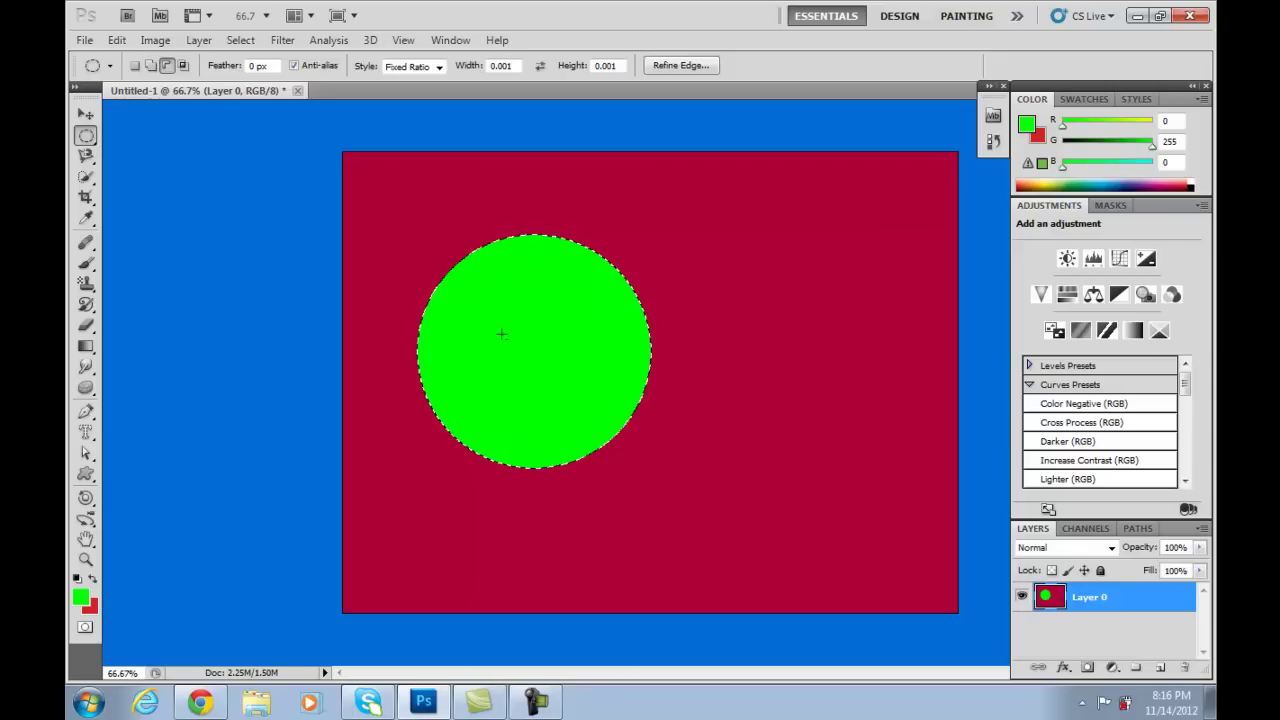
# Try moving the layer, then undo back to plain crimson with the circular selection.
pyautogui.click(676, 308)
pyautogui.click(85, 114)
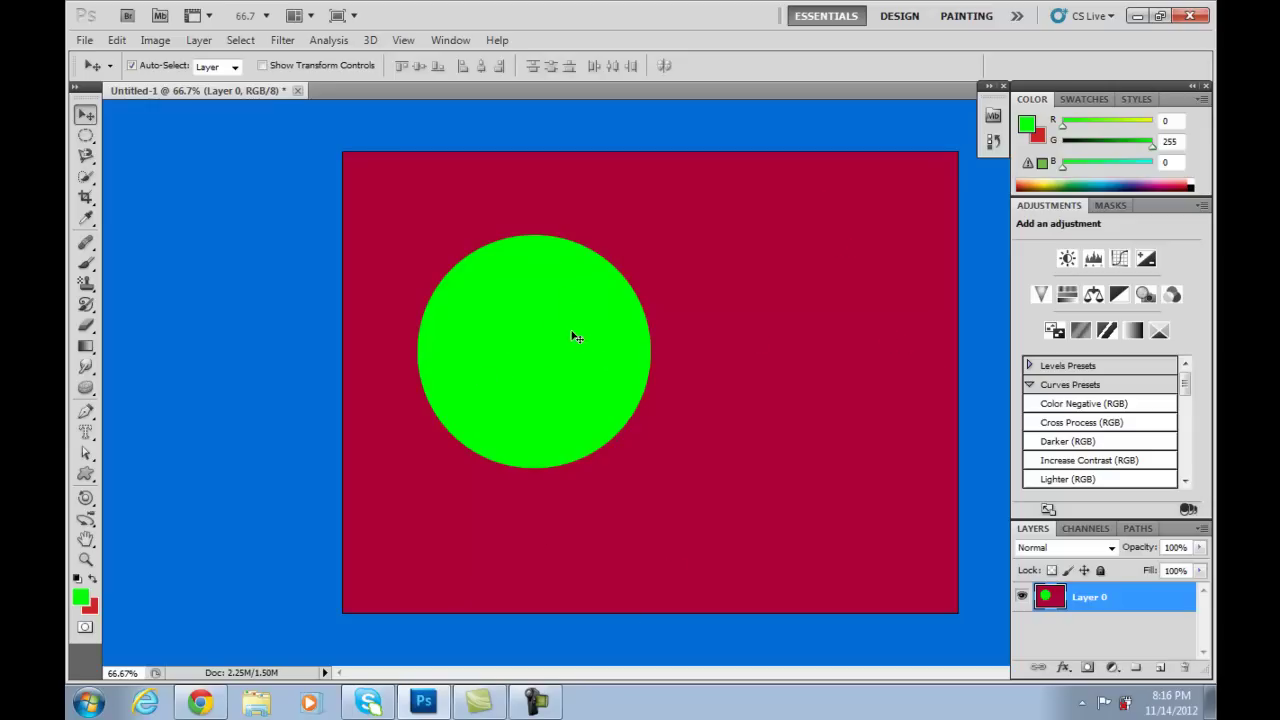
pyautogui.moveTo(577, 338); pyautogui.dragTo(725, 340)
pyautogui.moveTo(479, 347); pyautogui.dragTo(474, 346)
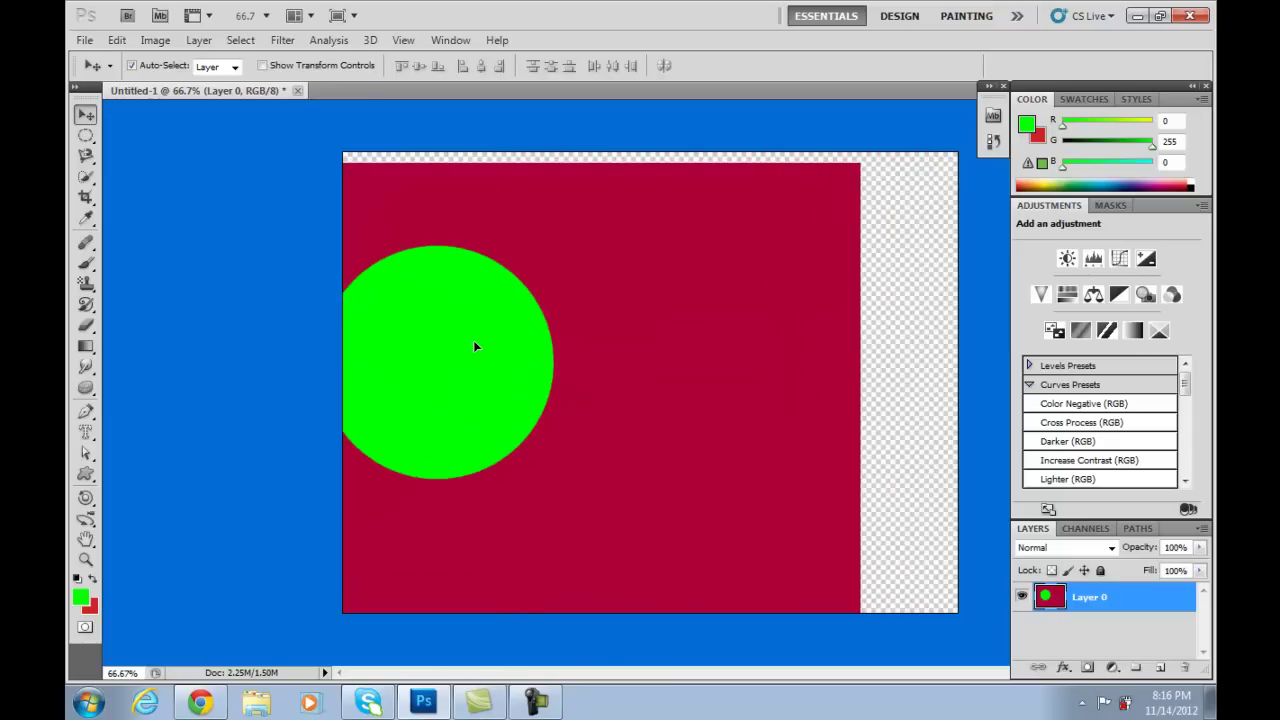
pyautogui.hotkey('ctrl', 'z')
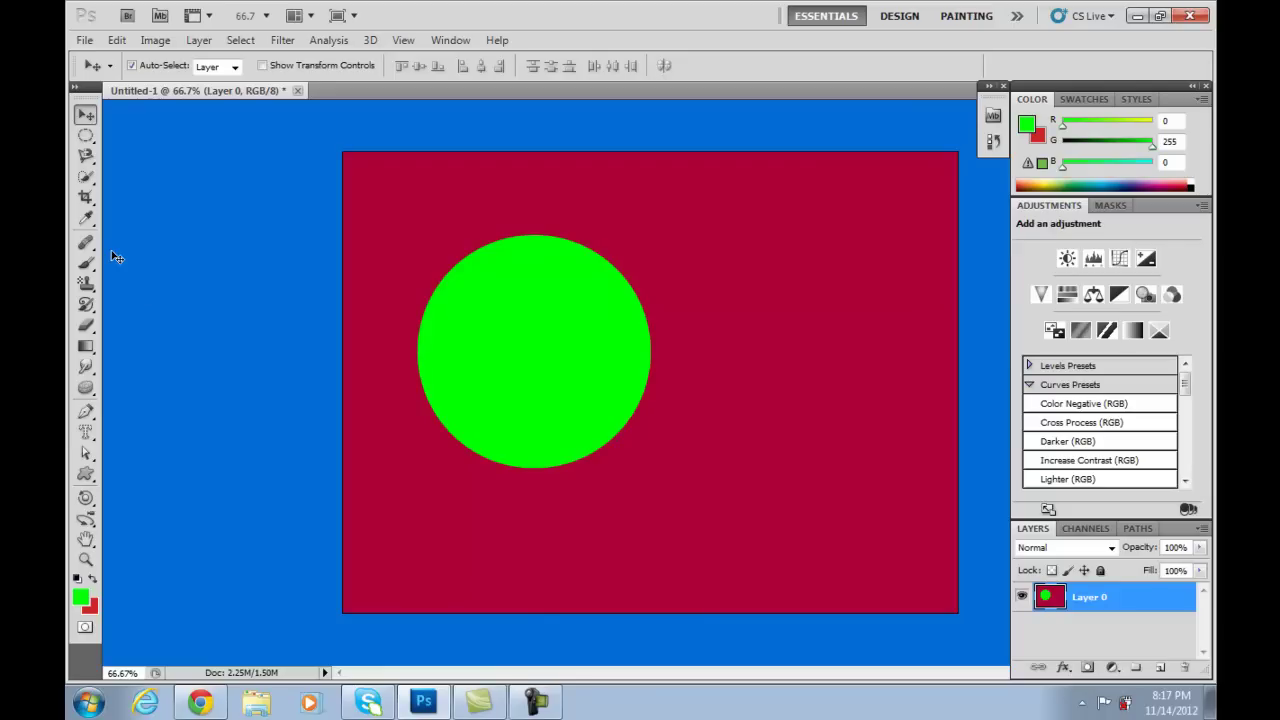
pyautogui.hotkey('ctrl', 'z')
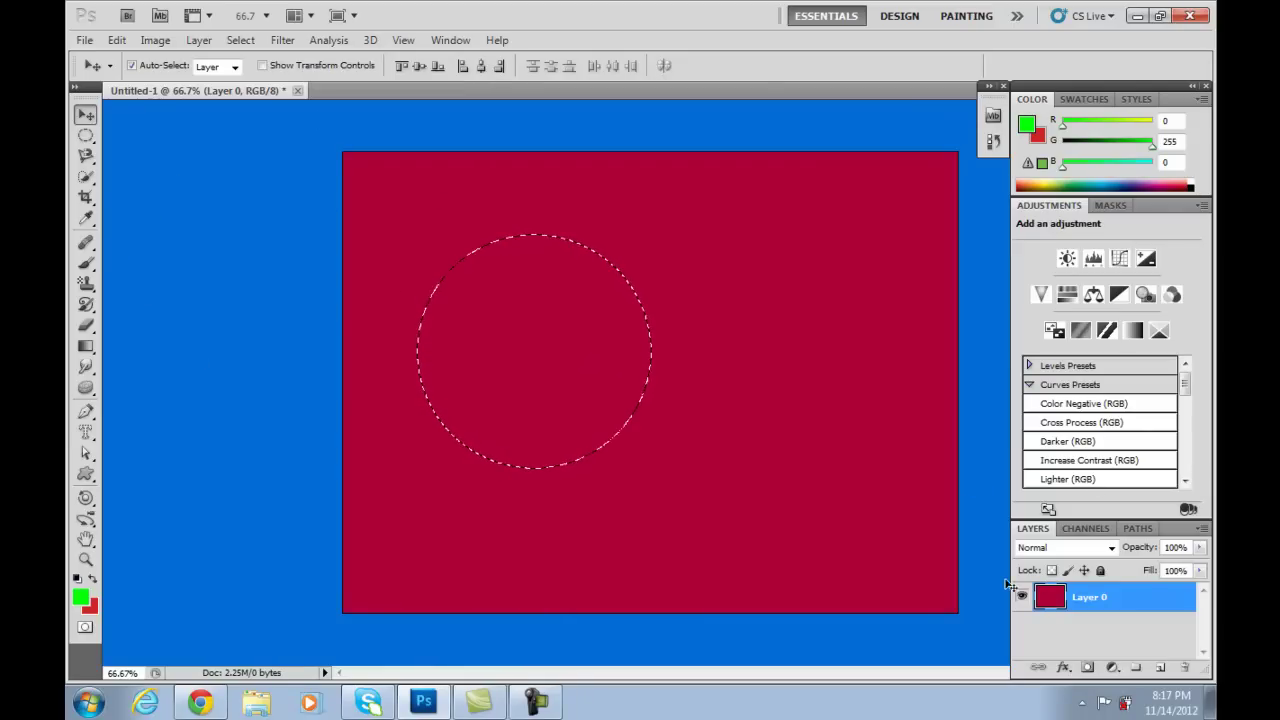
# Add an empty Layer 1 above the crimson Layer 0.
pyautogui.click(1160, 667)
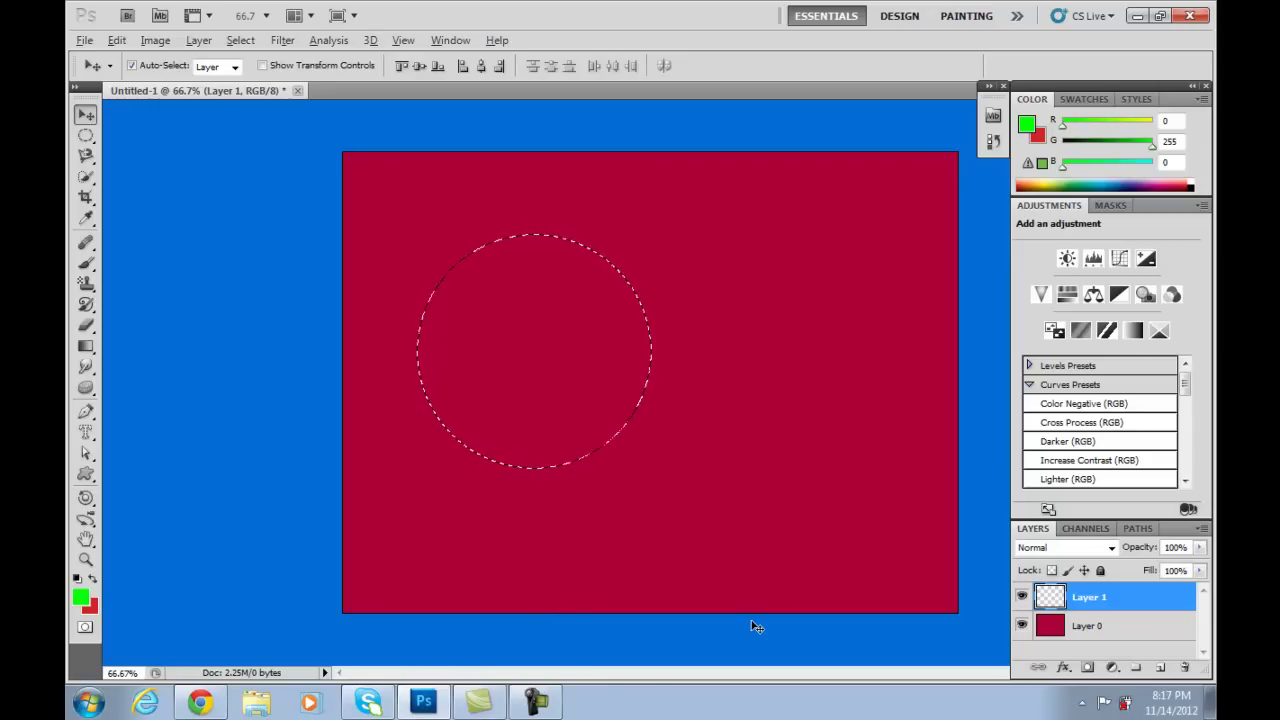
# Fill the circle green on Layer 1, deselect, and drag it toward the upper left.
pyautogui.hotkey('alt', 'BackSpace')
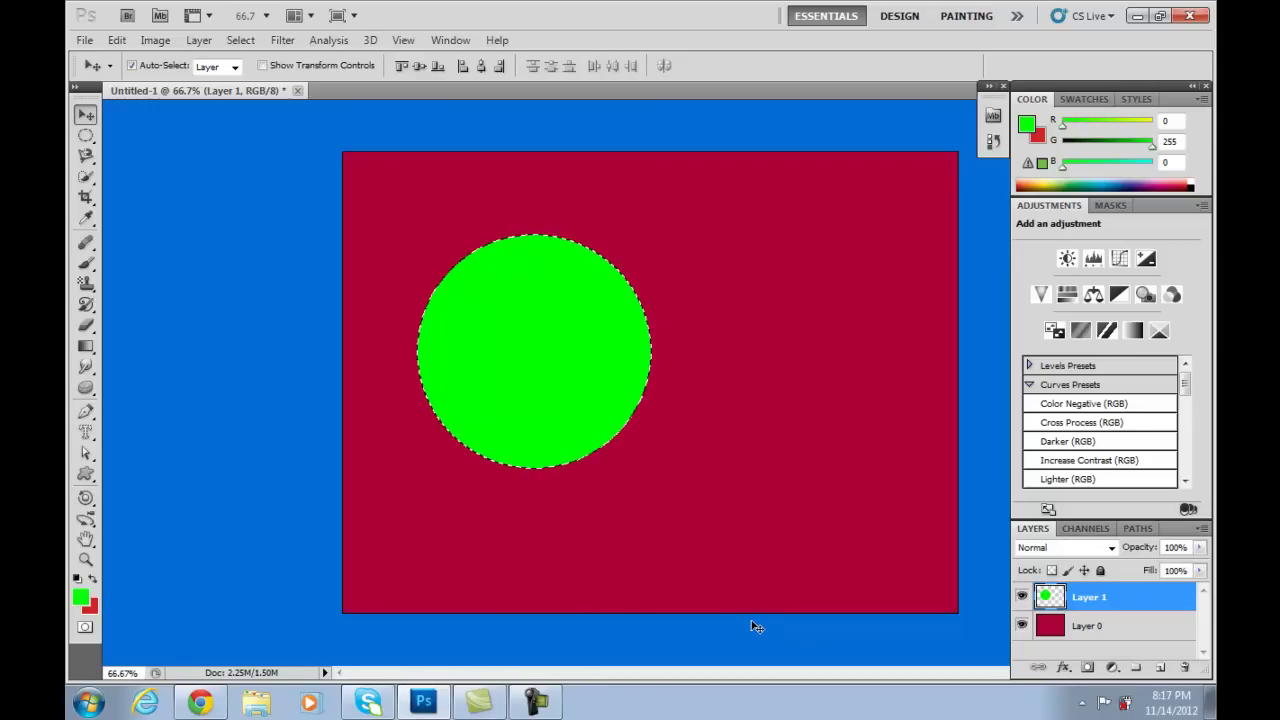
pyautogui.hotkey('ctrl', 'd')
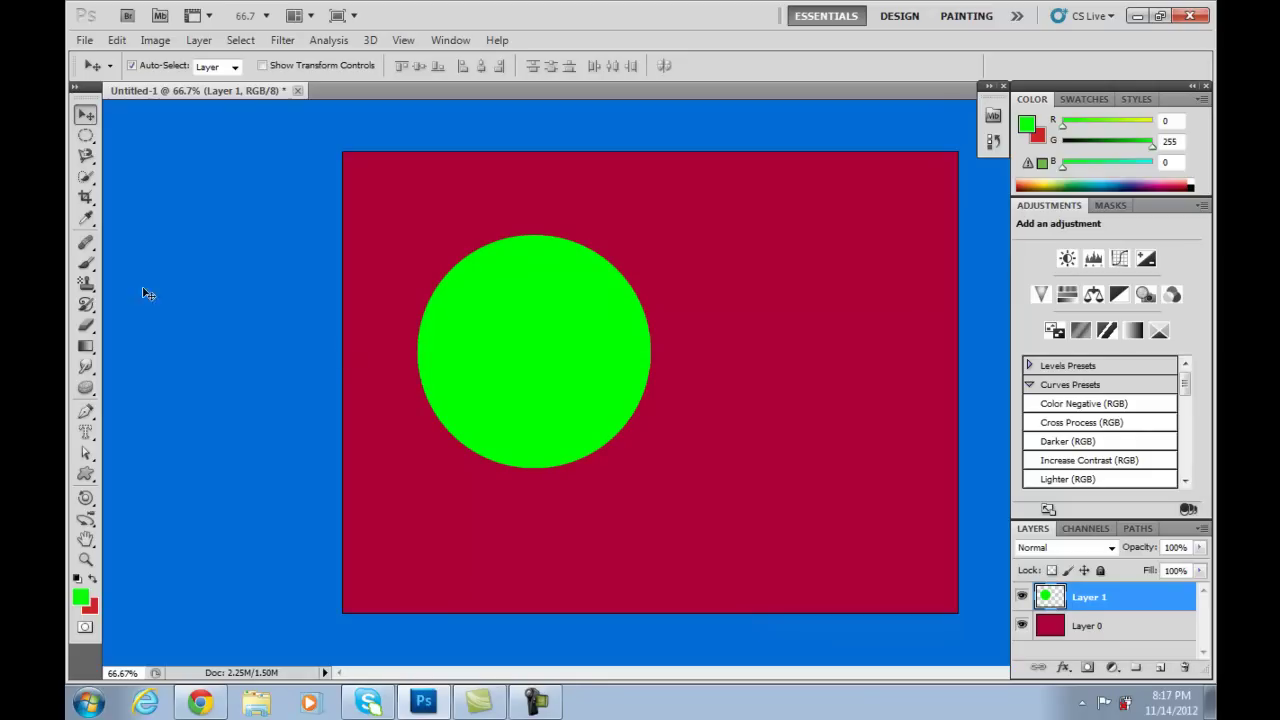
pyautogui.click(86, 114)
pyautogui.moveTo(533, 328); pyautogui.dragTo(554, 400)
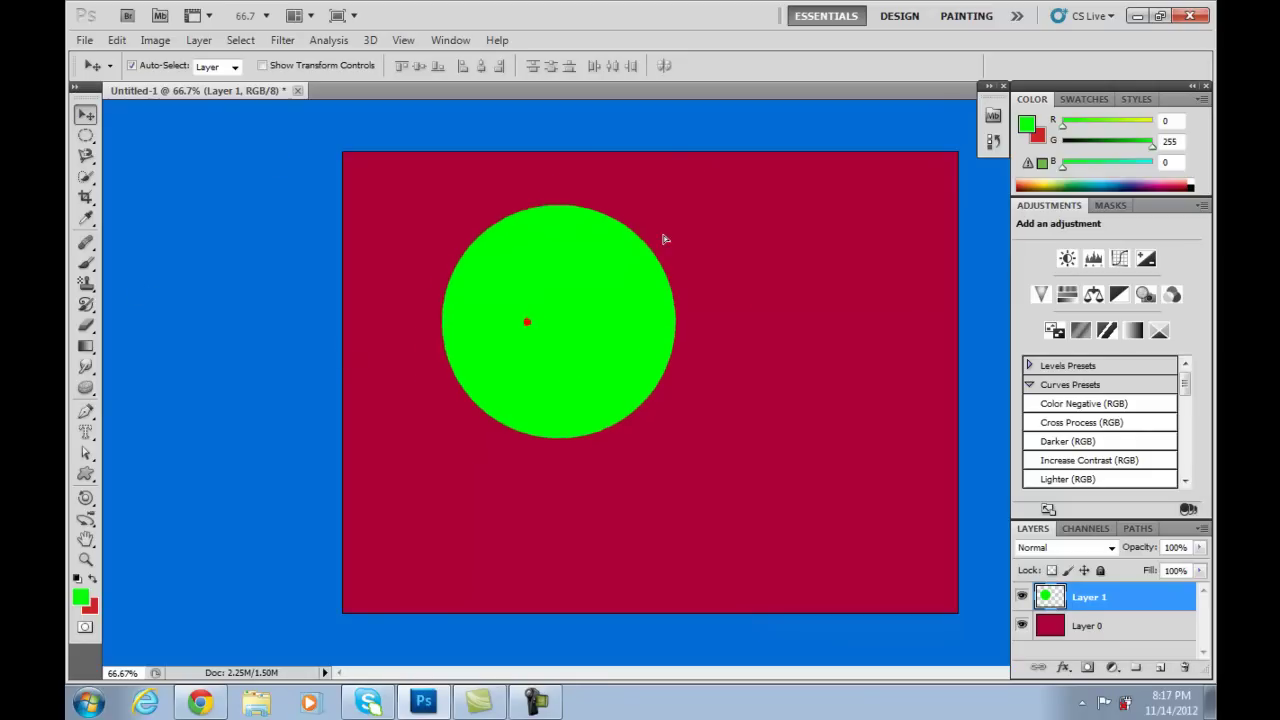
pyautogui.moveTo(527, 354)
pyautogui.mouseDown()
pyautogui.moveTo(827, 311)
pyautogui.moveTo(640, 380)
pyautogui.mouseUp()
pyautogui.click(828, 315)
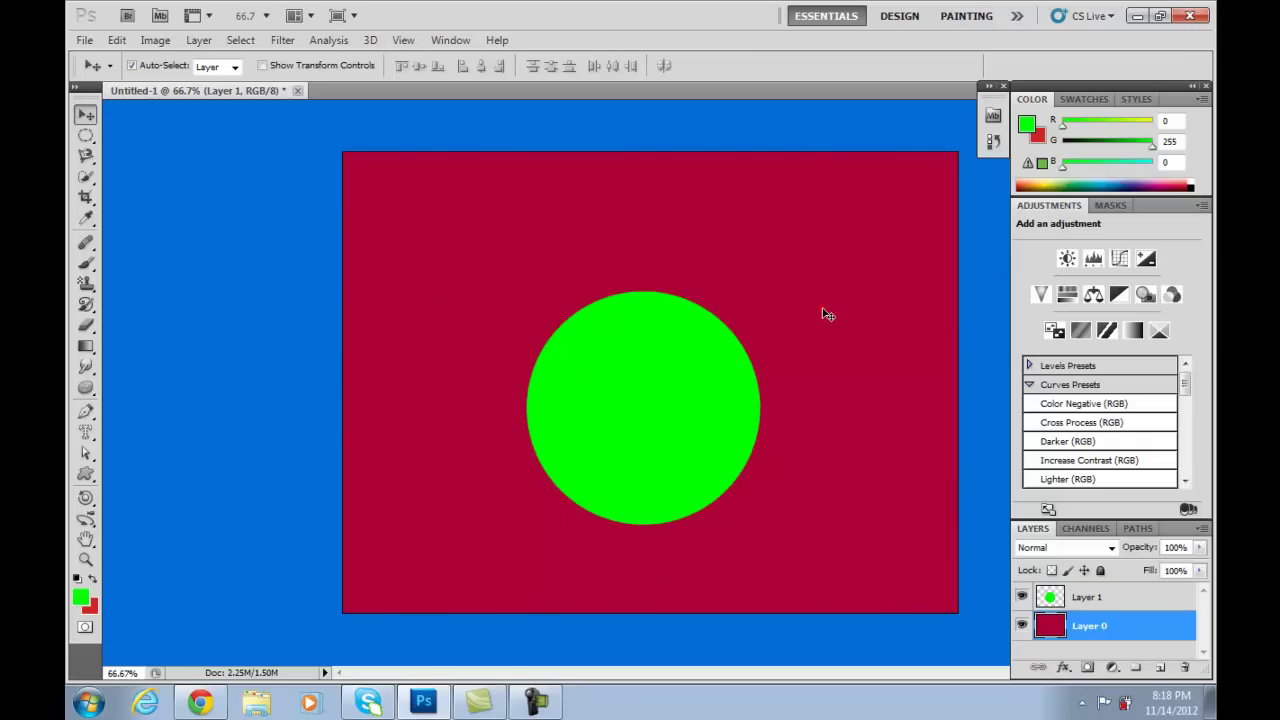
pyautogui.click(643, 386)
pyautogui.moveTo(632, 341)
pyautogui.mouseDown()
pyautogui.moveTo(519, 303)
pyautogui.moveTo(489, 249)
pyautogui.mouseUp()
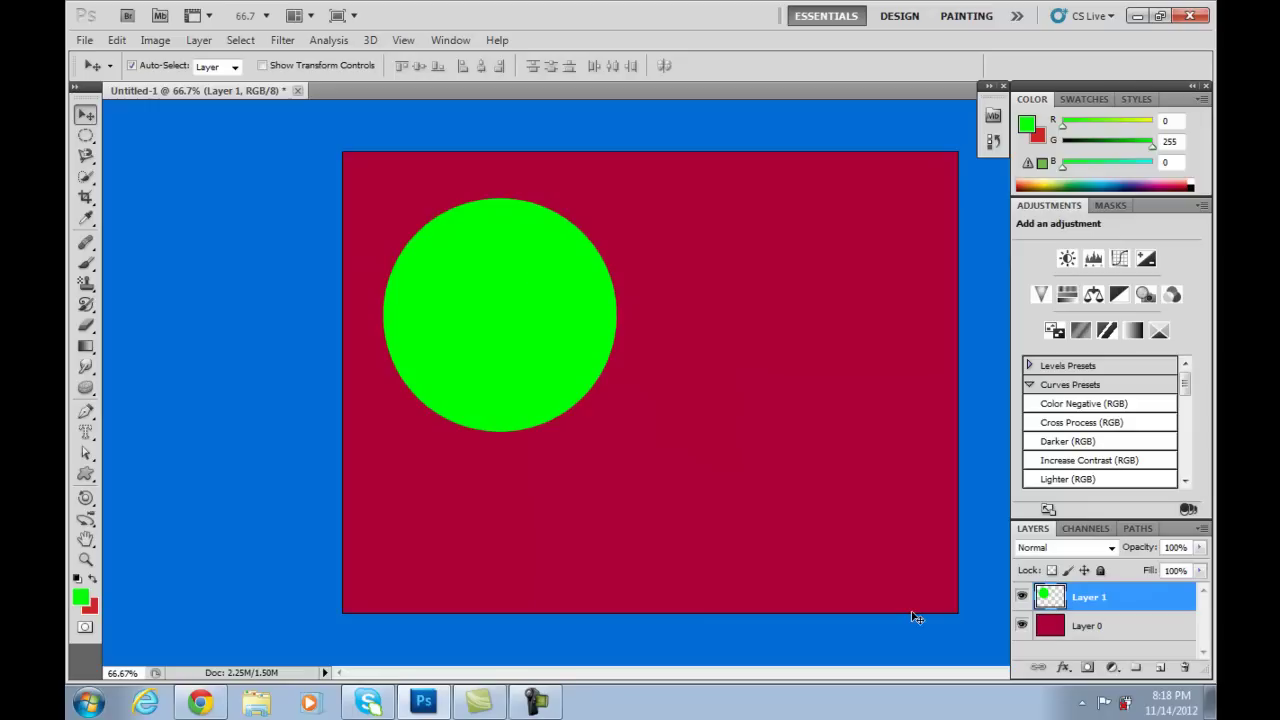
# Scale the green circle to about 53.74% and move it to the left, mid-height.
pyautogui.hotkey('ctrl', 't')
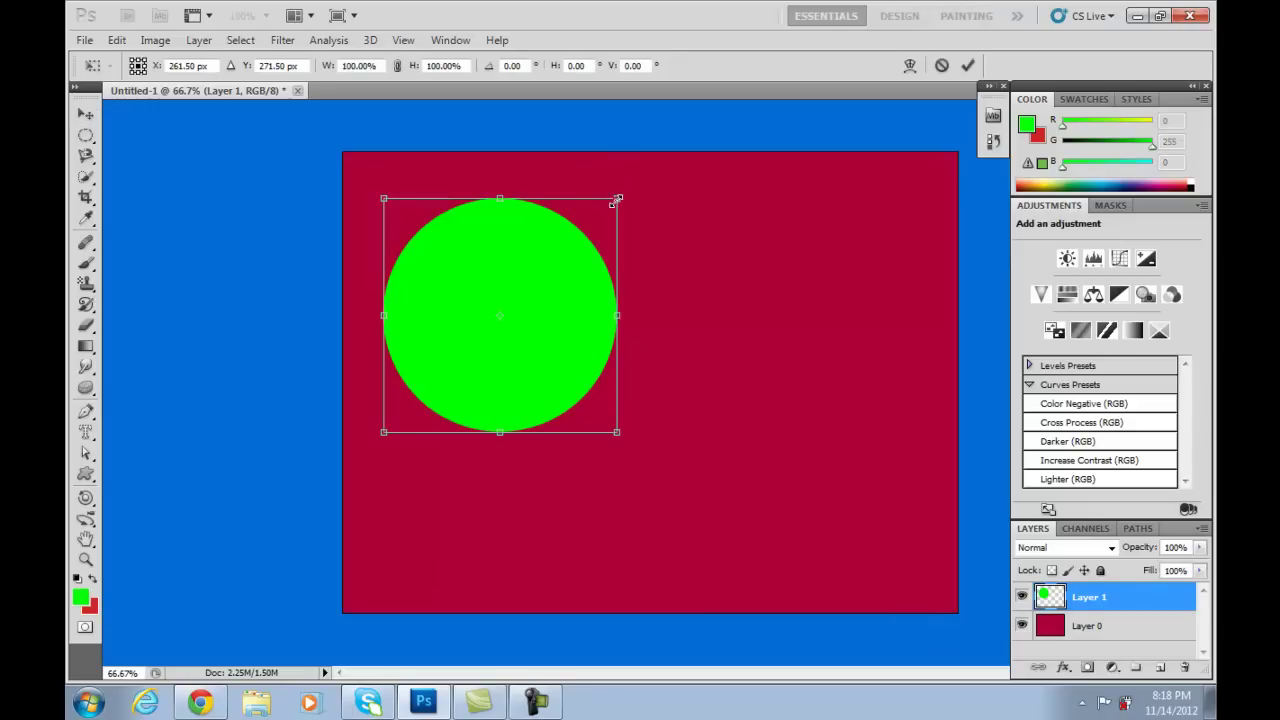
pyautogui.moveTo(618, 199); pyautogui.dragTo(571, 256)
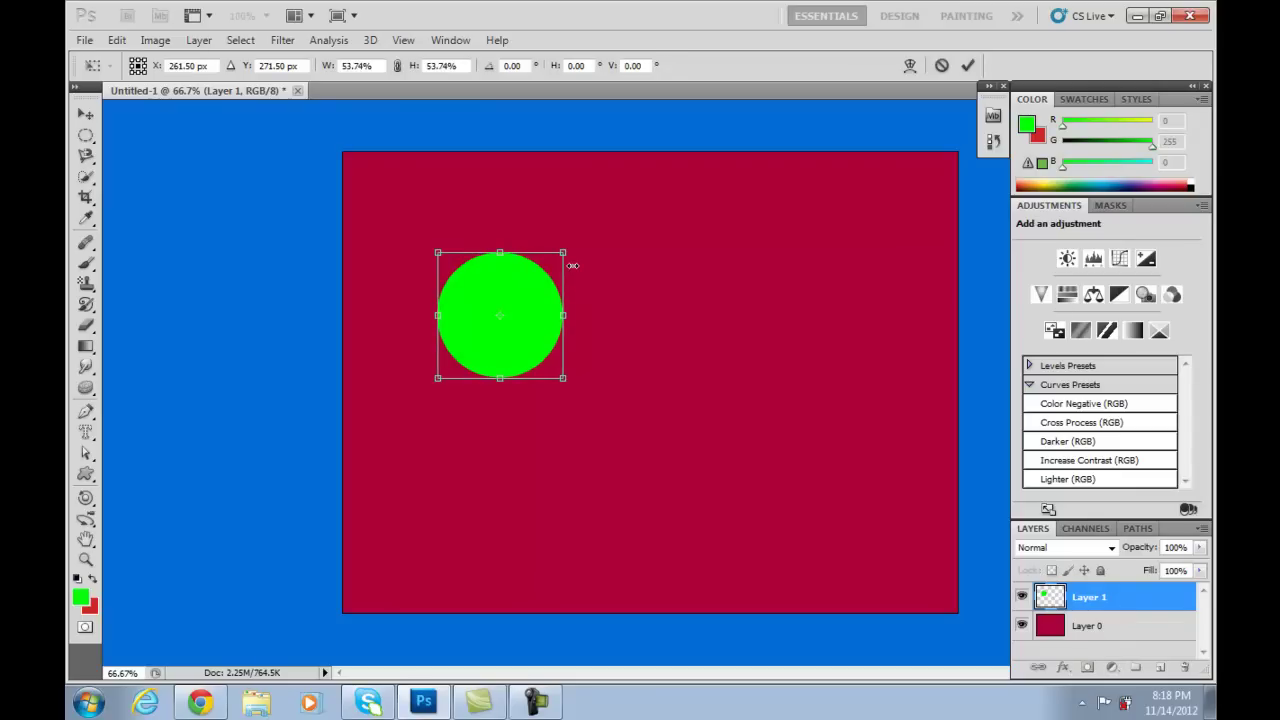
pyautogui.press('Return')
pyautogui.moveTo(471, 306)
pyautogui.mouseDown()
pyautogui.moveTo(499, 364)
pyautogui.moveTo(417, 372)
pyautogui.mouseUp()
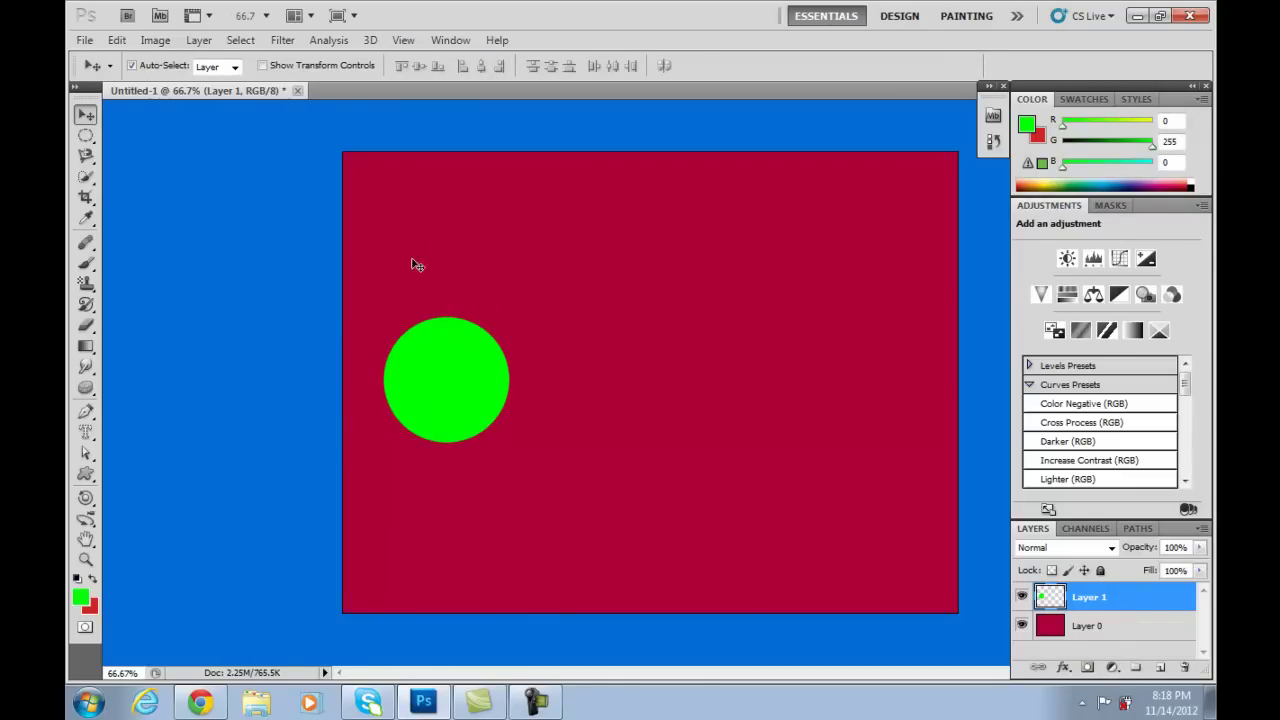
# Duplicate the green circle twice to the right as Layer 1 copy and Layer 1 copy 2.
pyautogui.click(87, 139)
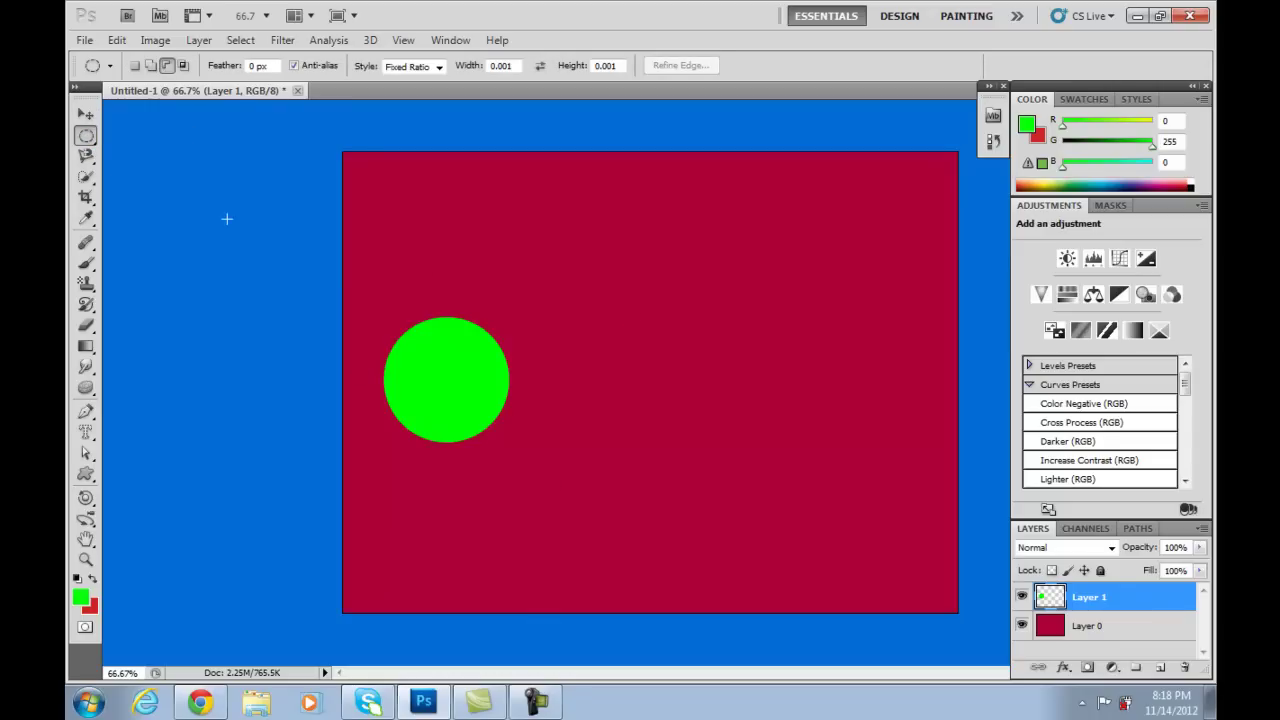
pyautogui.click(86, 114)
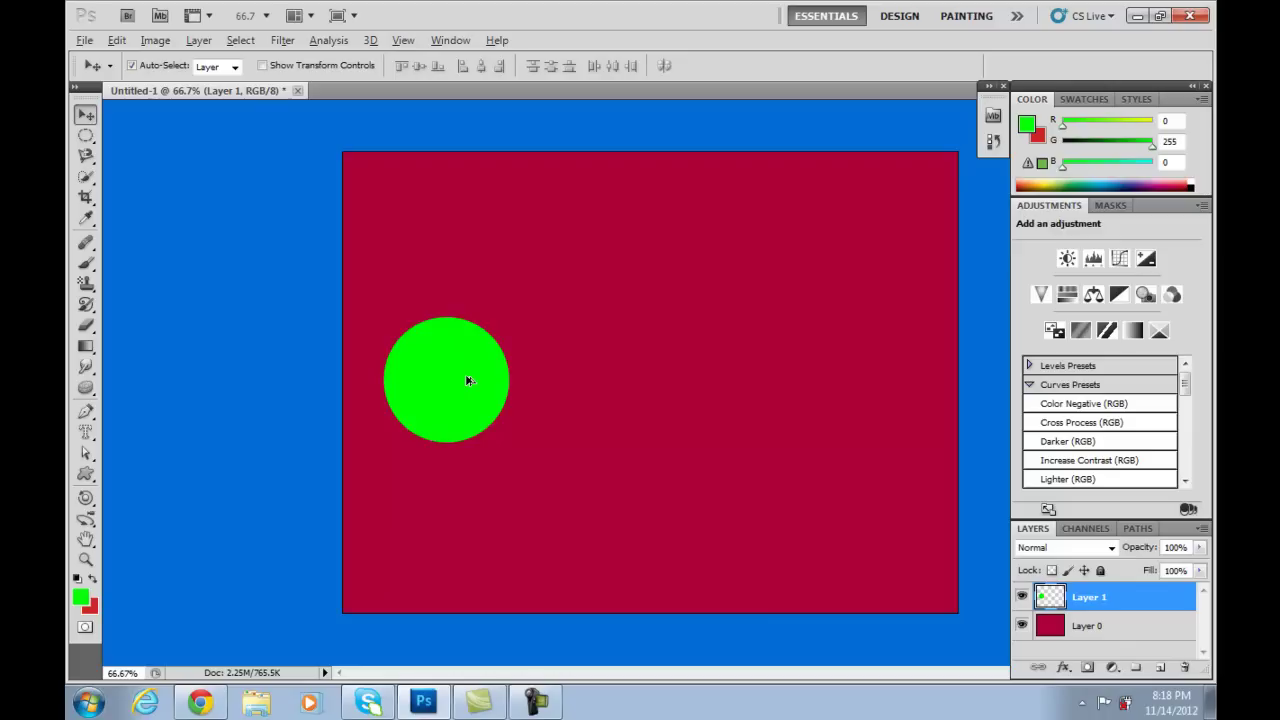
pyautogui.moveTo(466, 380)
pyautogui.mouseDown()
pyautogui.moveTo(638, 384)
pyautogui.moveTo(580, 392)
pyautogui.moveTo(622, 398)
pyautogui.moveTo(603, 406)
pyautogui.mouseUp()
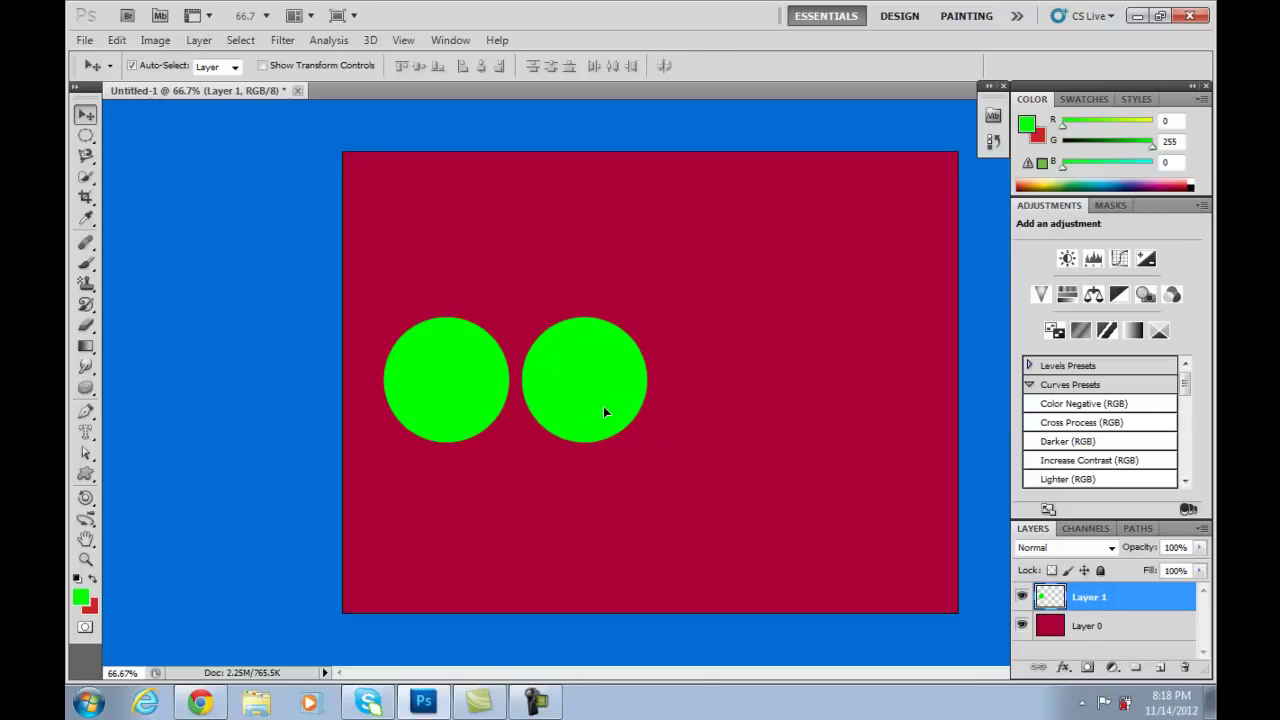
pyautogui.hotkey('ctrl', 'j')
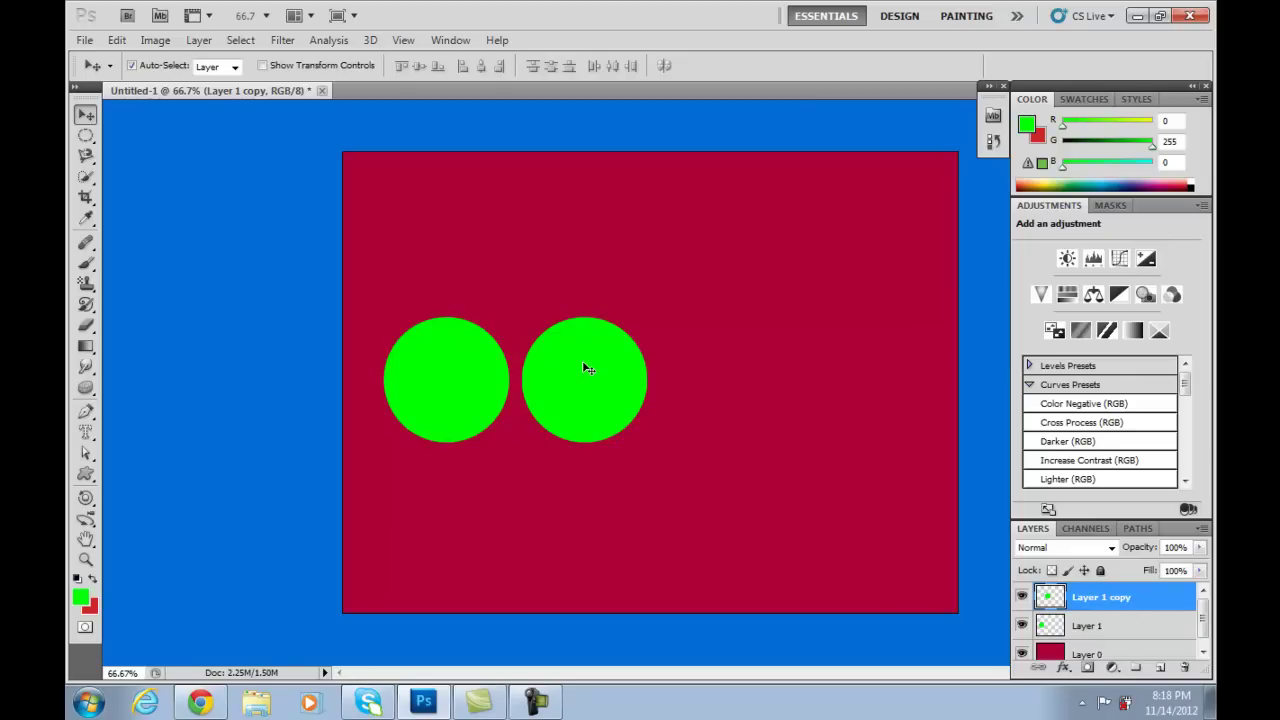
pyautogui.moveTo(587, 372); pyautogui.dragTo(750, 391)
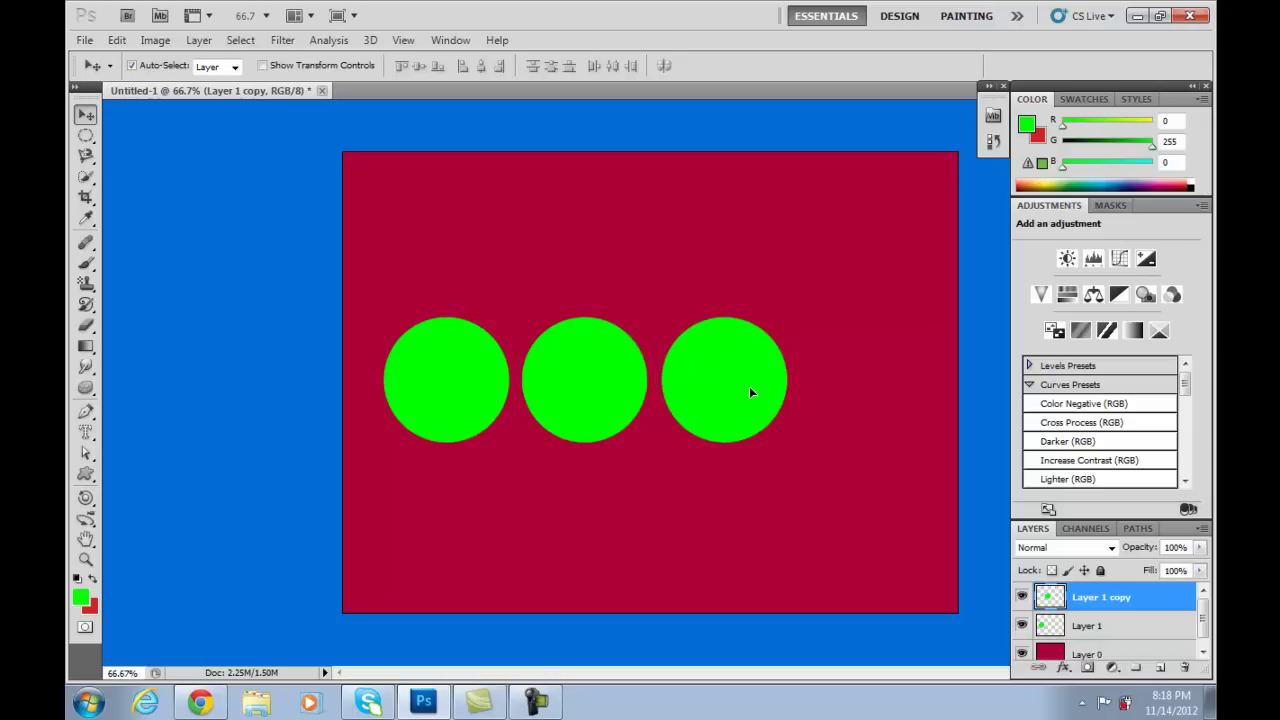
pyautogui.hotkey('ctrl', 'j')
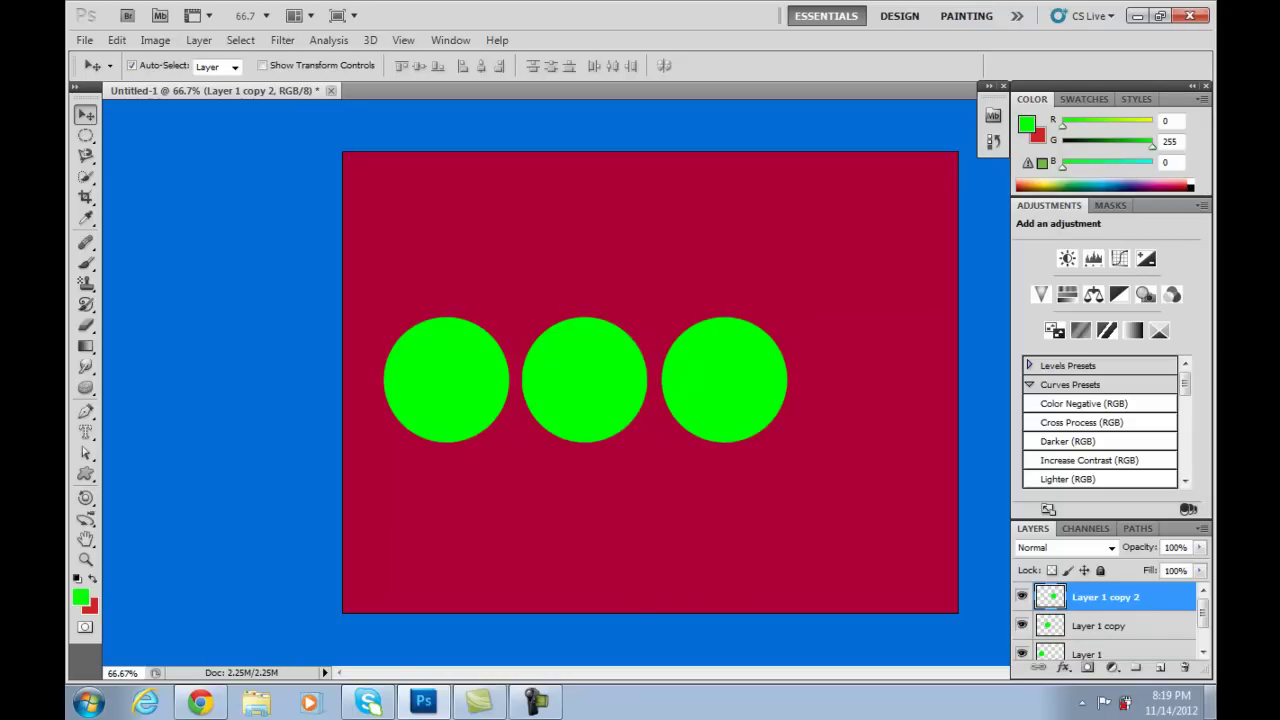
# Show the Channels panel listing the RGB, Red, Green and Blue channels.
pyautogui.moveTo(1205, 614)
pyautogui.mouseDown()
pyautogui.moveTo(1205, 645)
pyautogui.moveTo(1205, 600)
pyautogui.mouseUp()
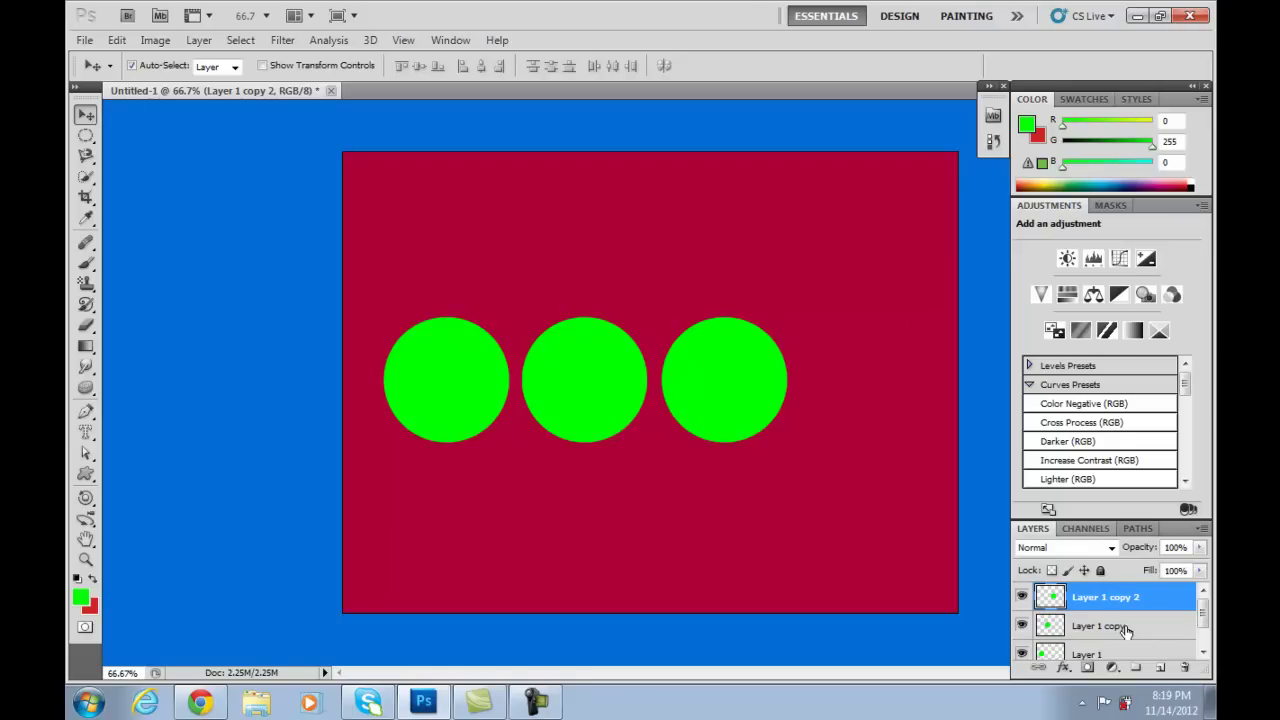
pyautogui.click(1080, 530)
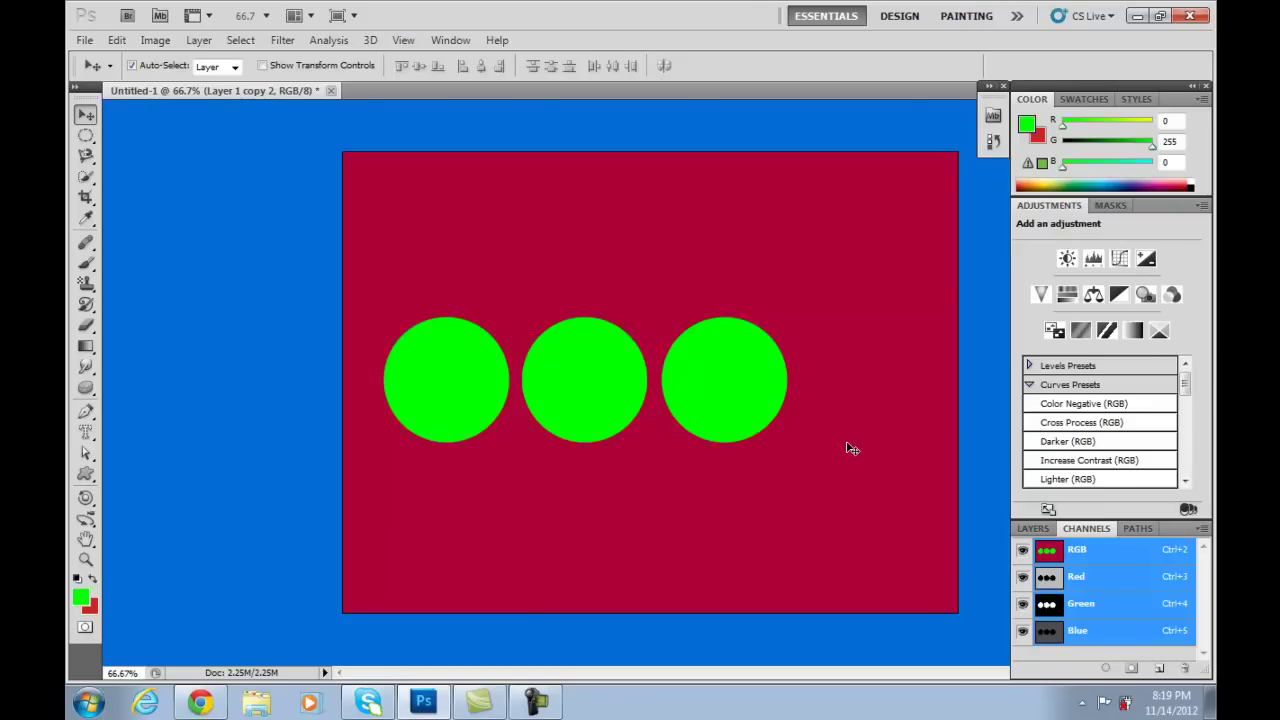
# View the Red, Green and Blue channels singly, restore RGB, then show the empty Paths panel.
pyautogui.click(1056, 580)
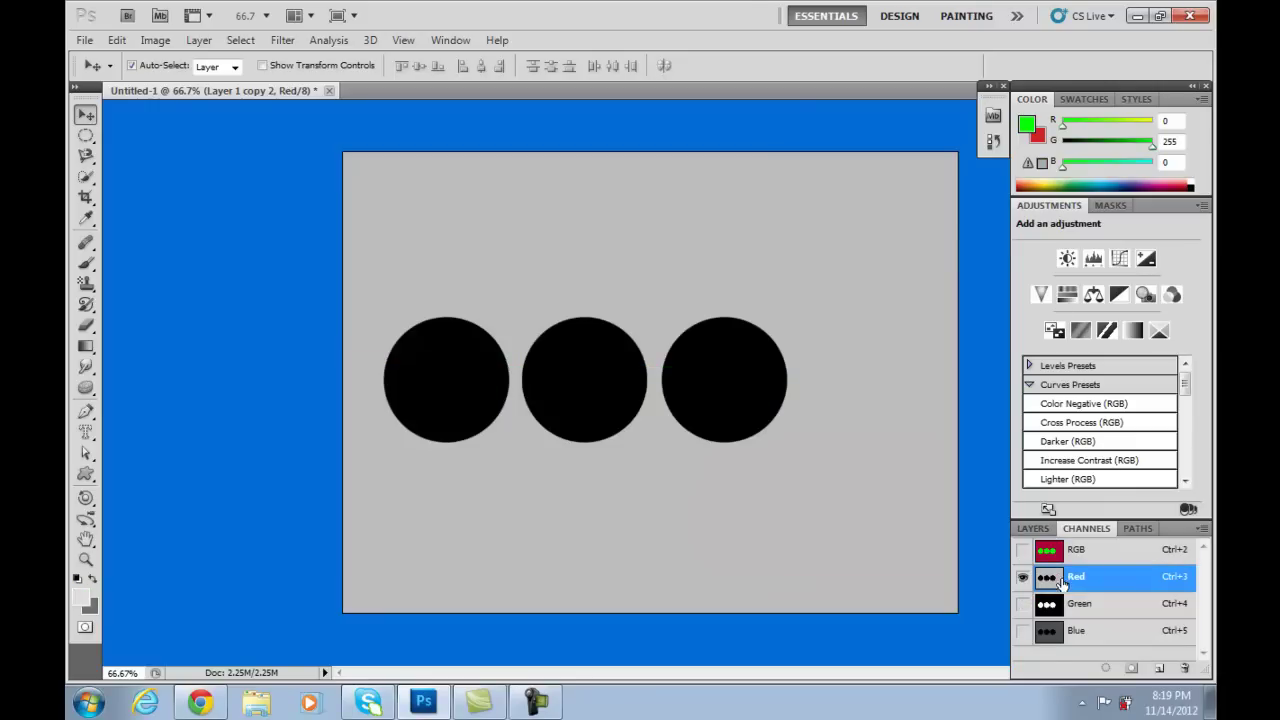
pyautogui.click(1078, 606)
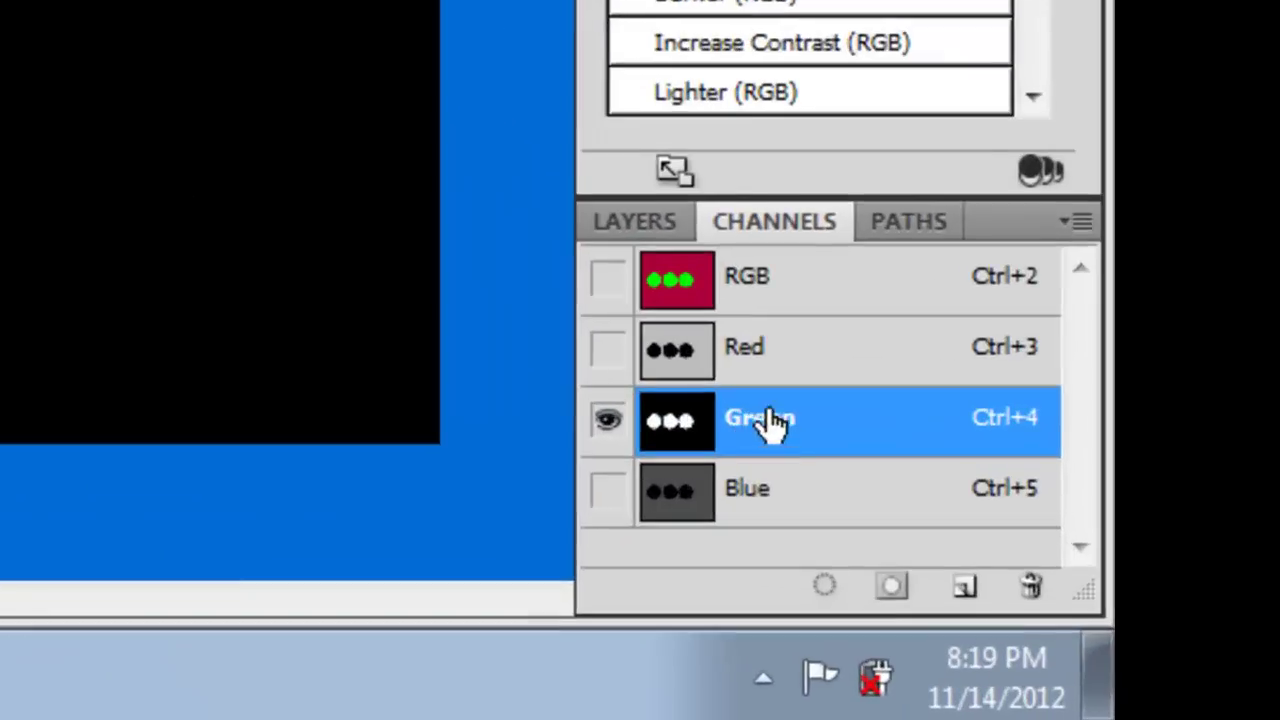
pyautogui.click(1087, 633)
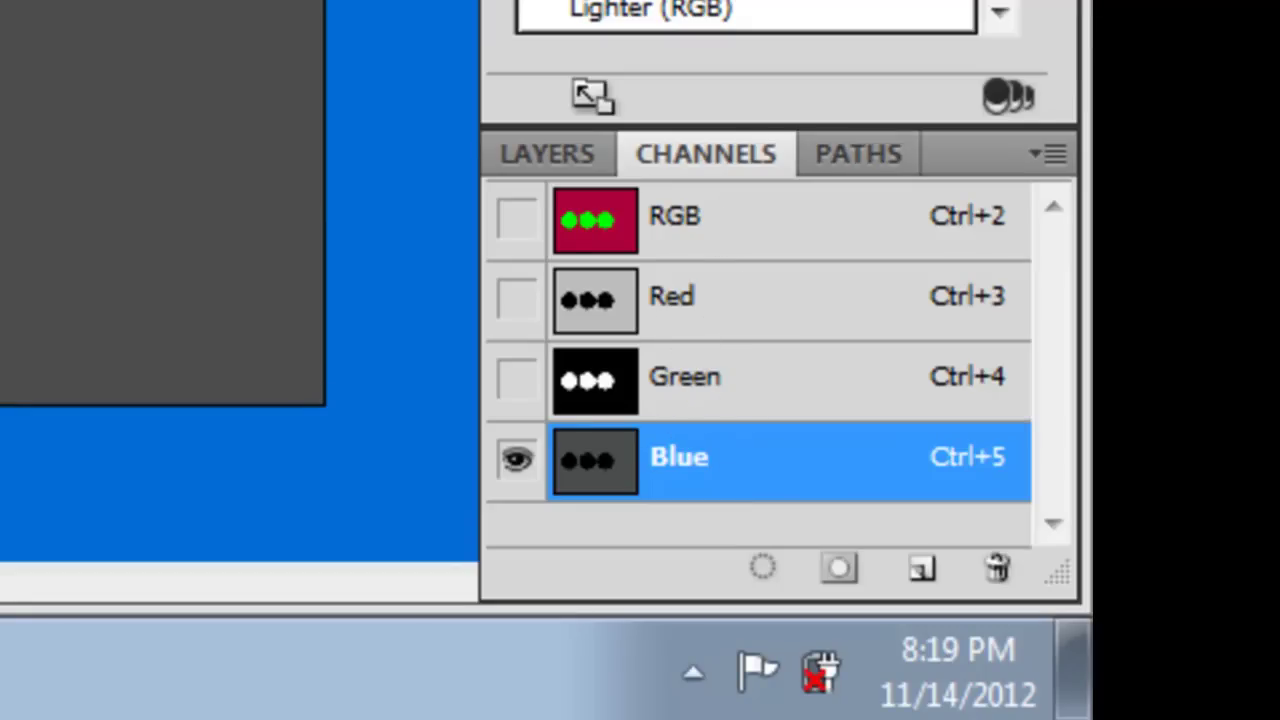
pyautogui.click(674, 225)
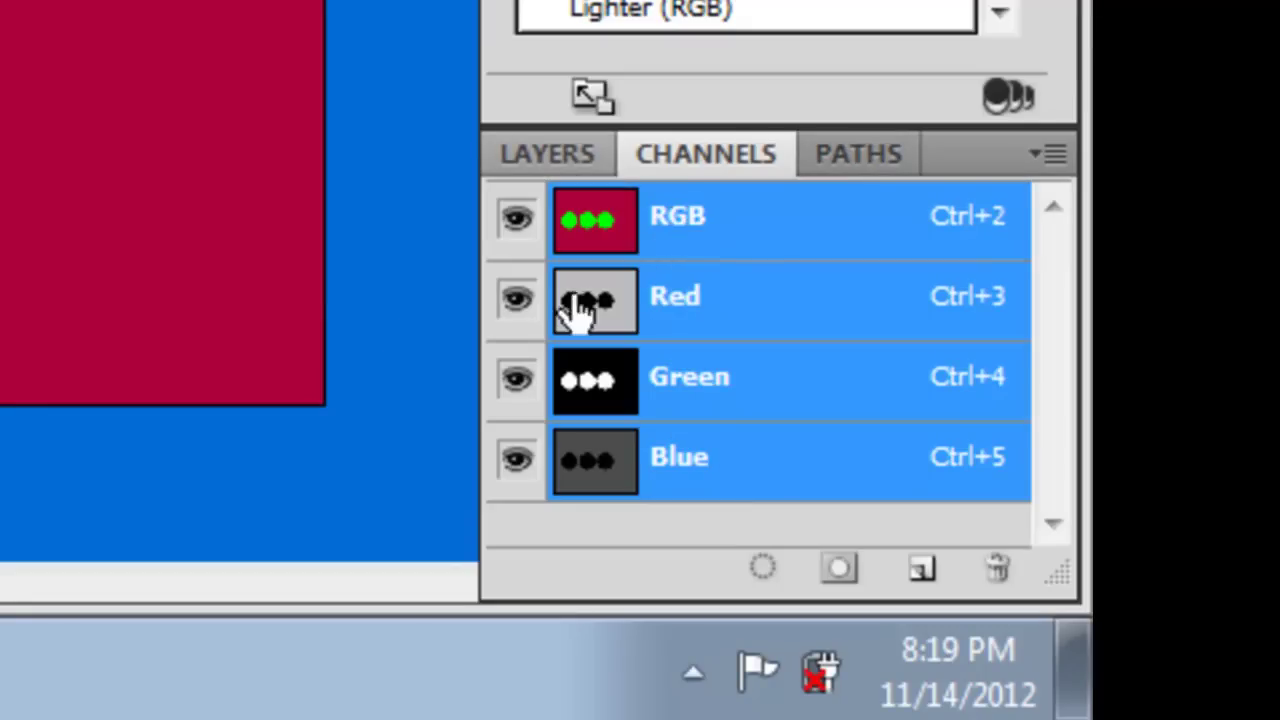
pyautogui.click(884, 158)
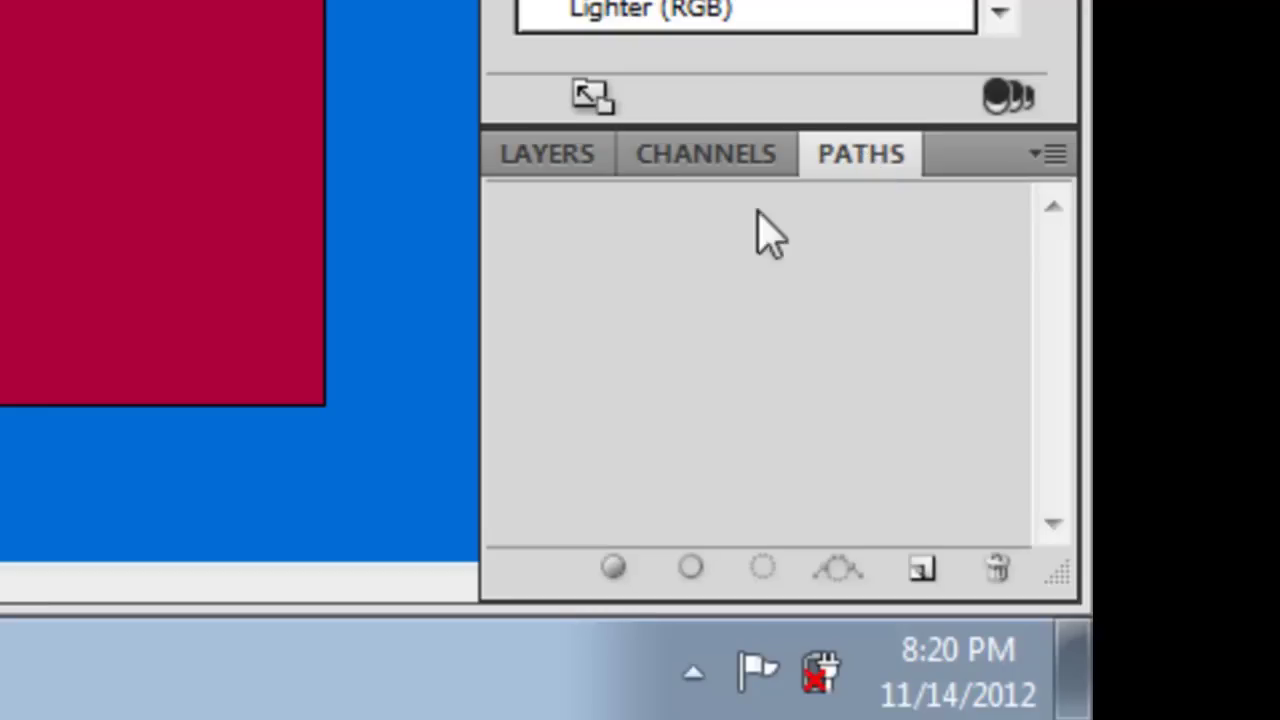
# Show the Layers panel again, listing Layer 1, Layer 1 copy and Layer 1 copy 2.
pyautogui.click(567, 145)
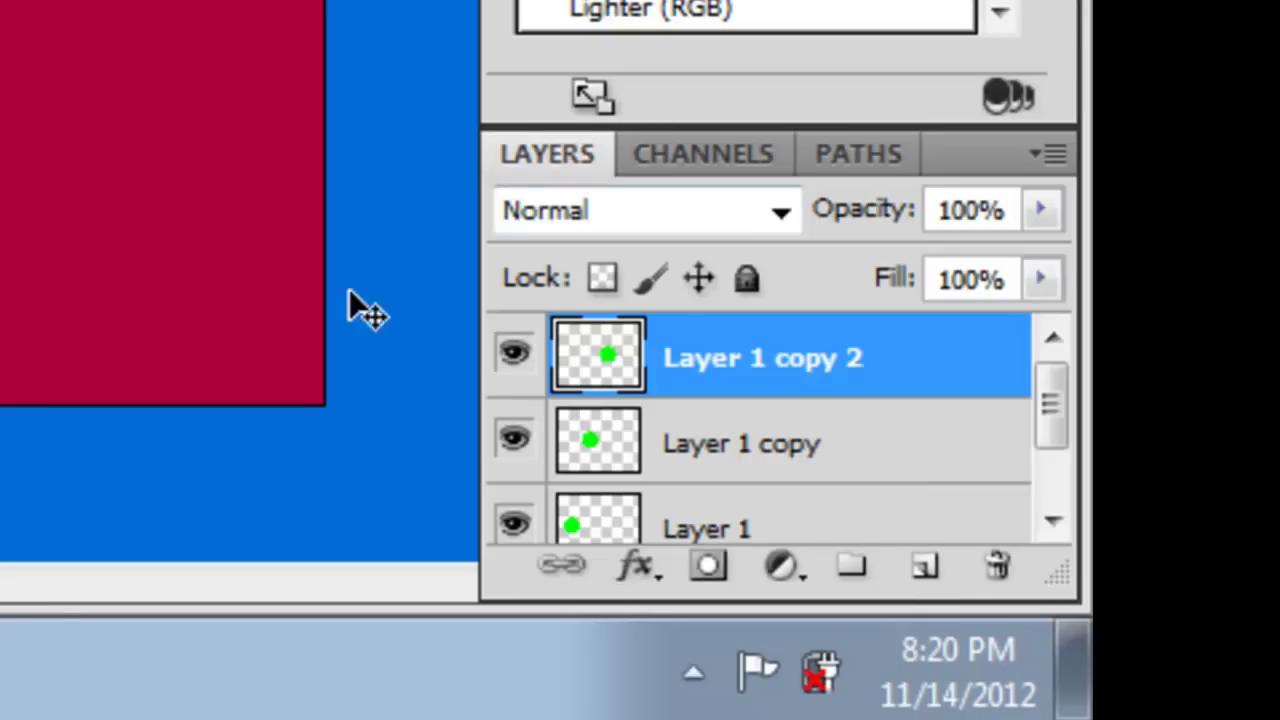